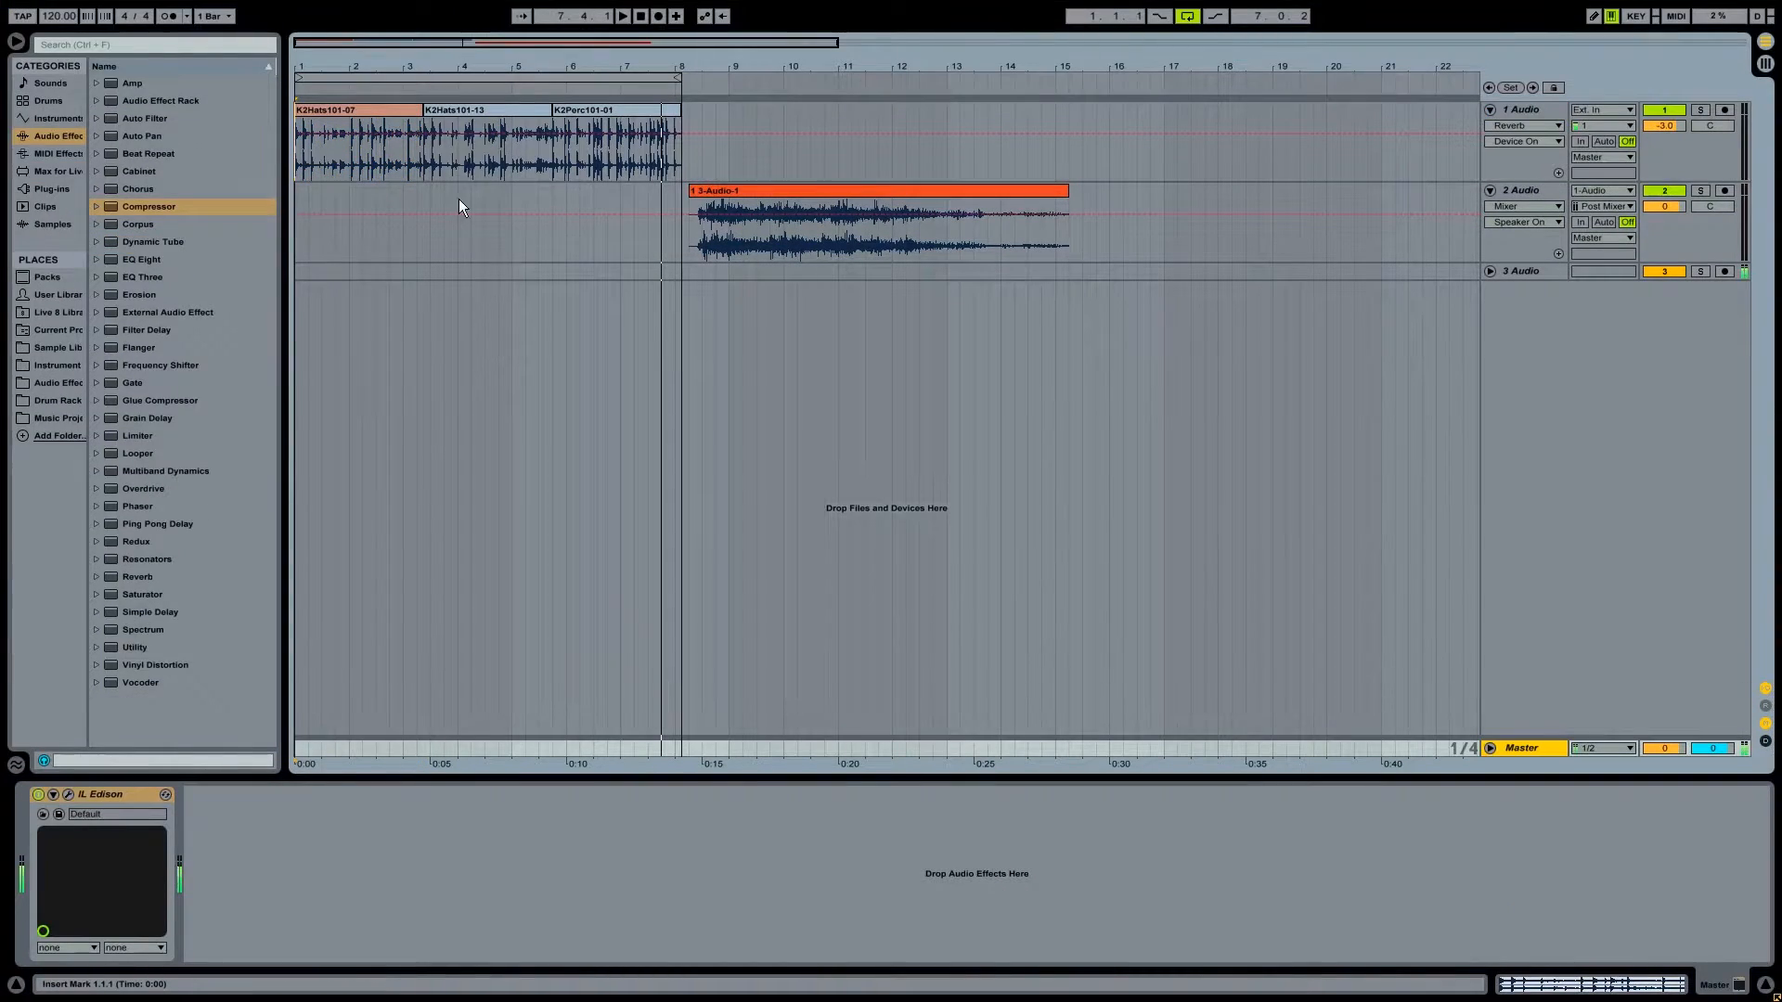
Bypass both Grain Delays, the Frequency Shifter, the Overdrive and the Reverb on the first audio track.
click(421, 109)
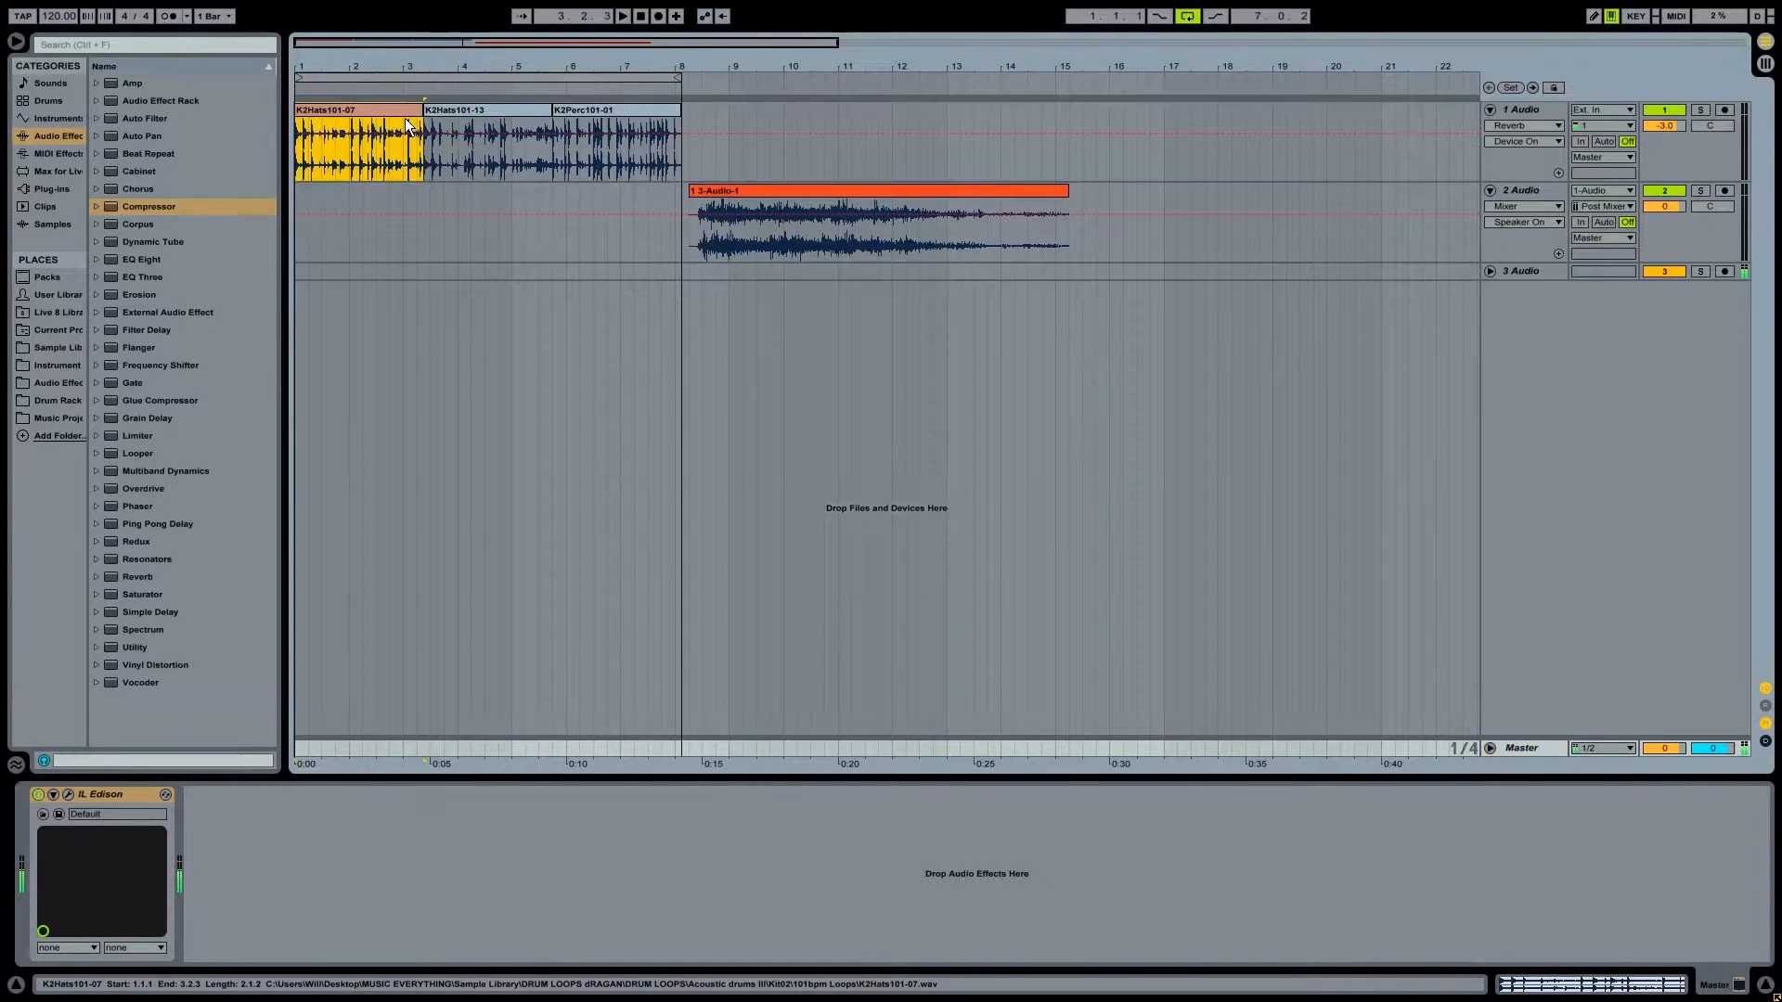
click(598, 125)
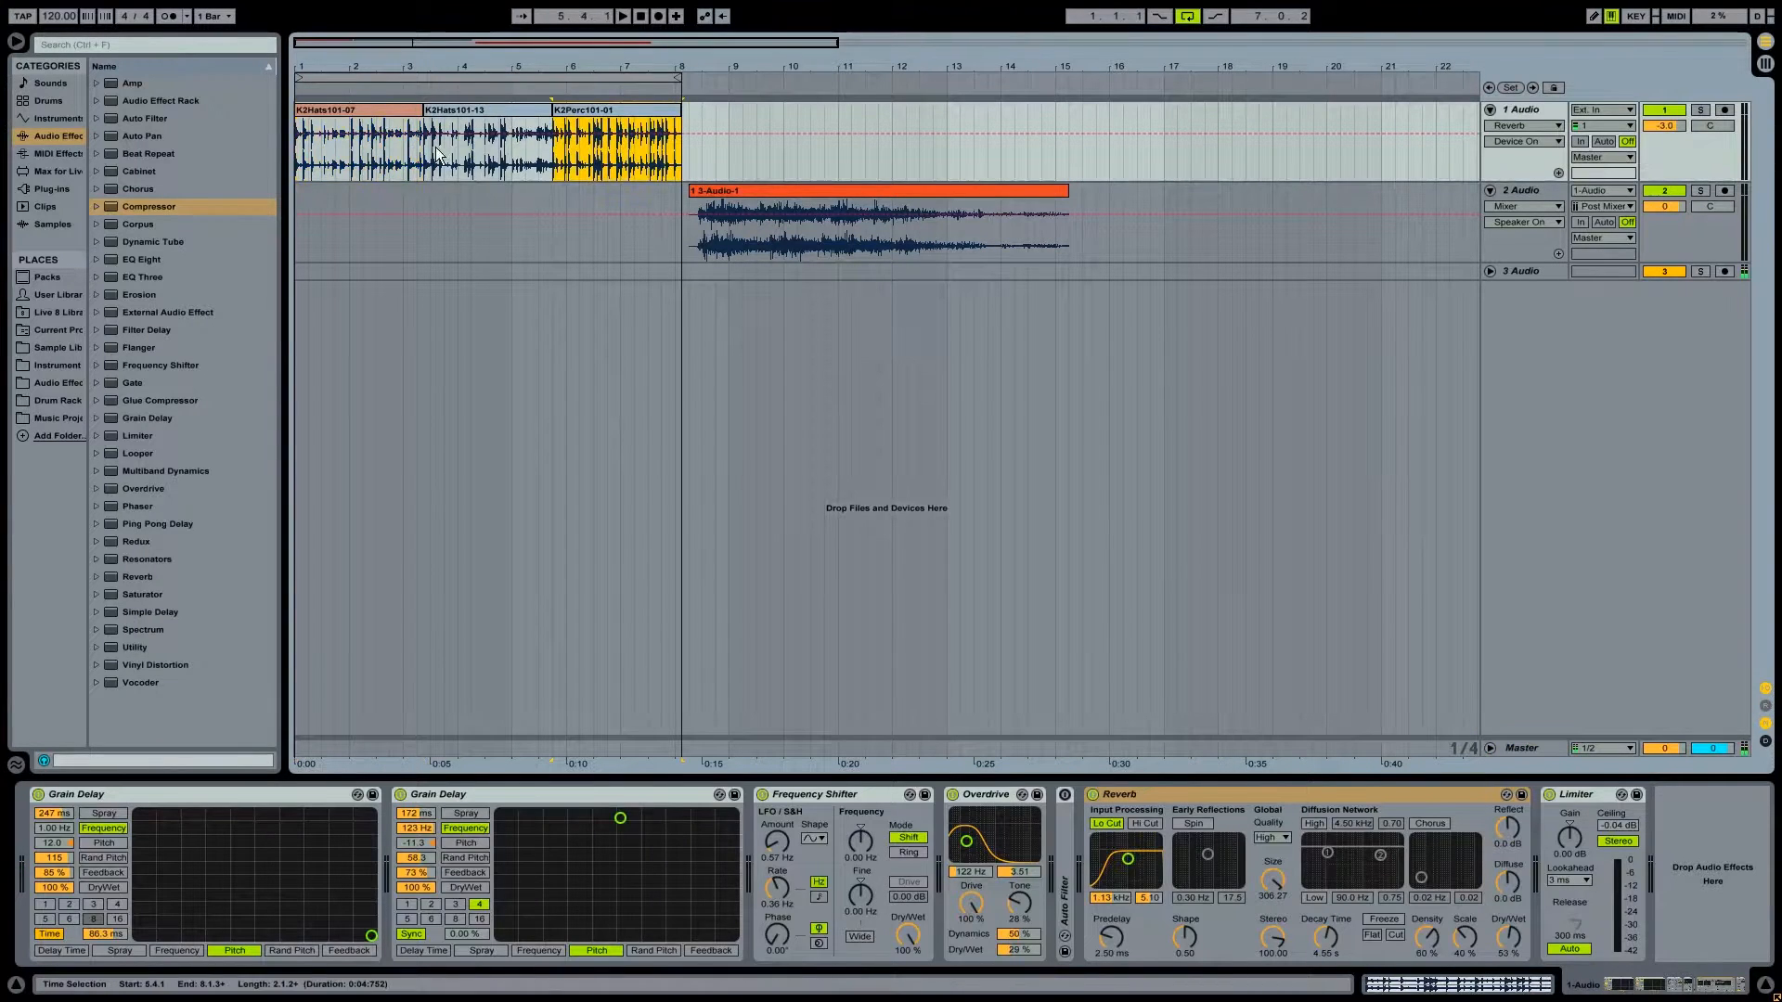
click(38, 795)
click(400, 794)
click(777, 805)
click(952, 794)
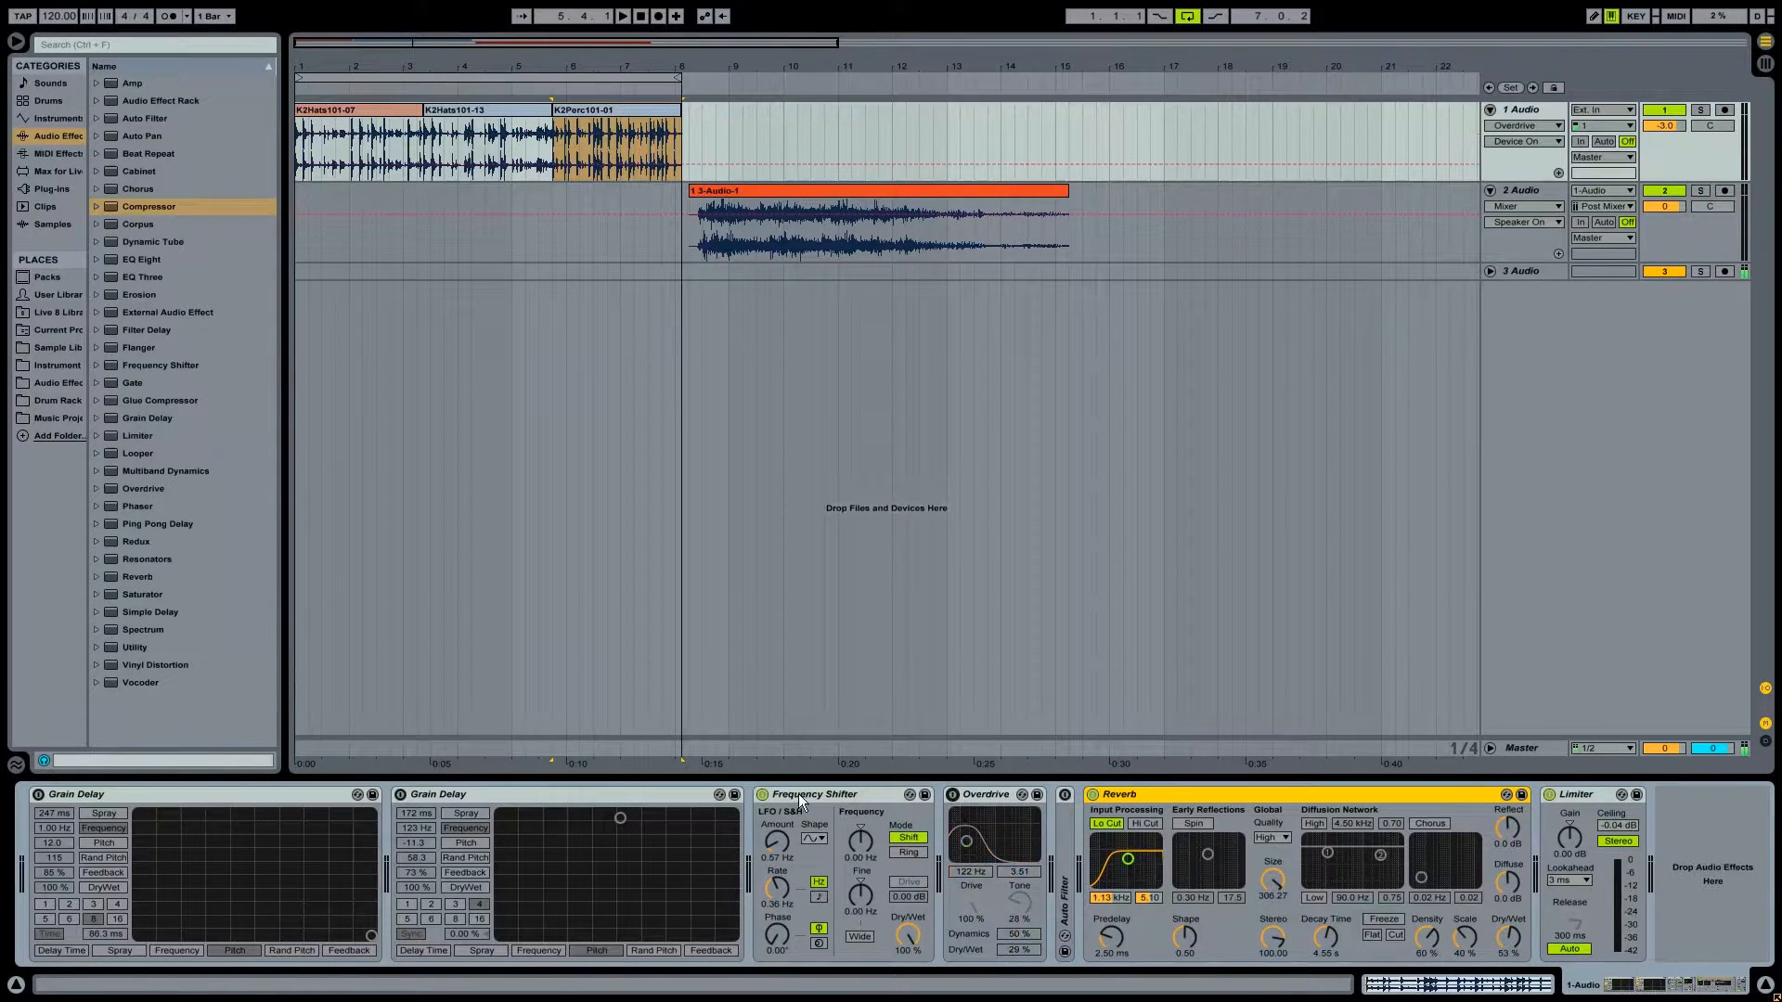
click(762, 795)
click(1093, 795)
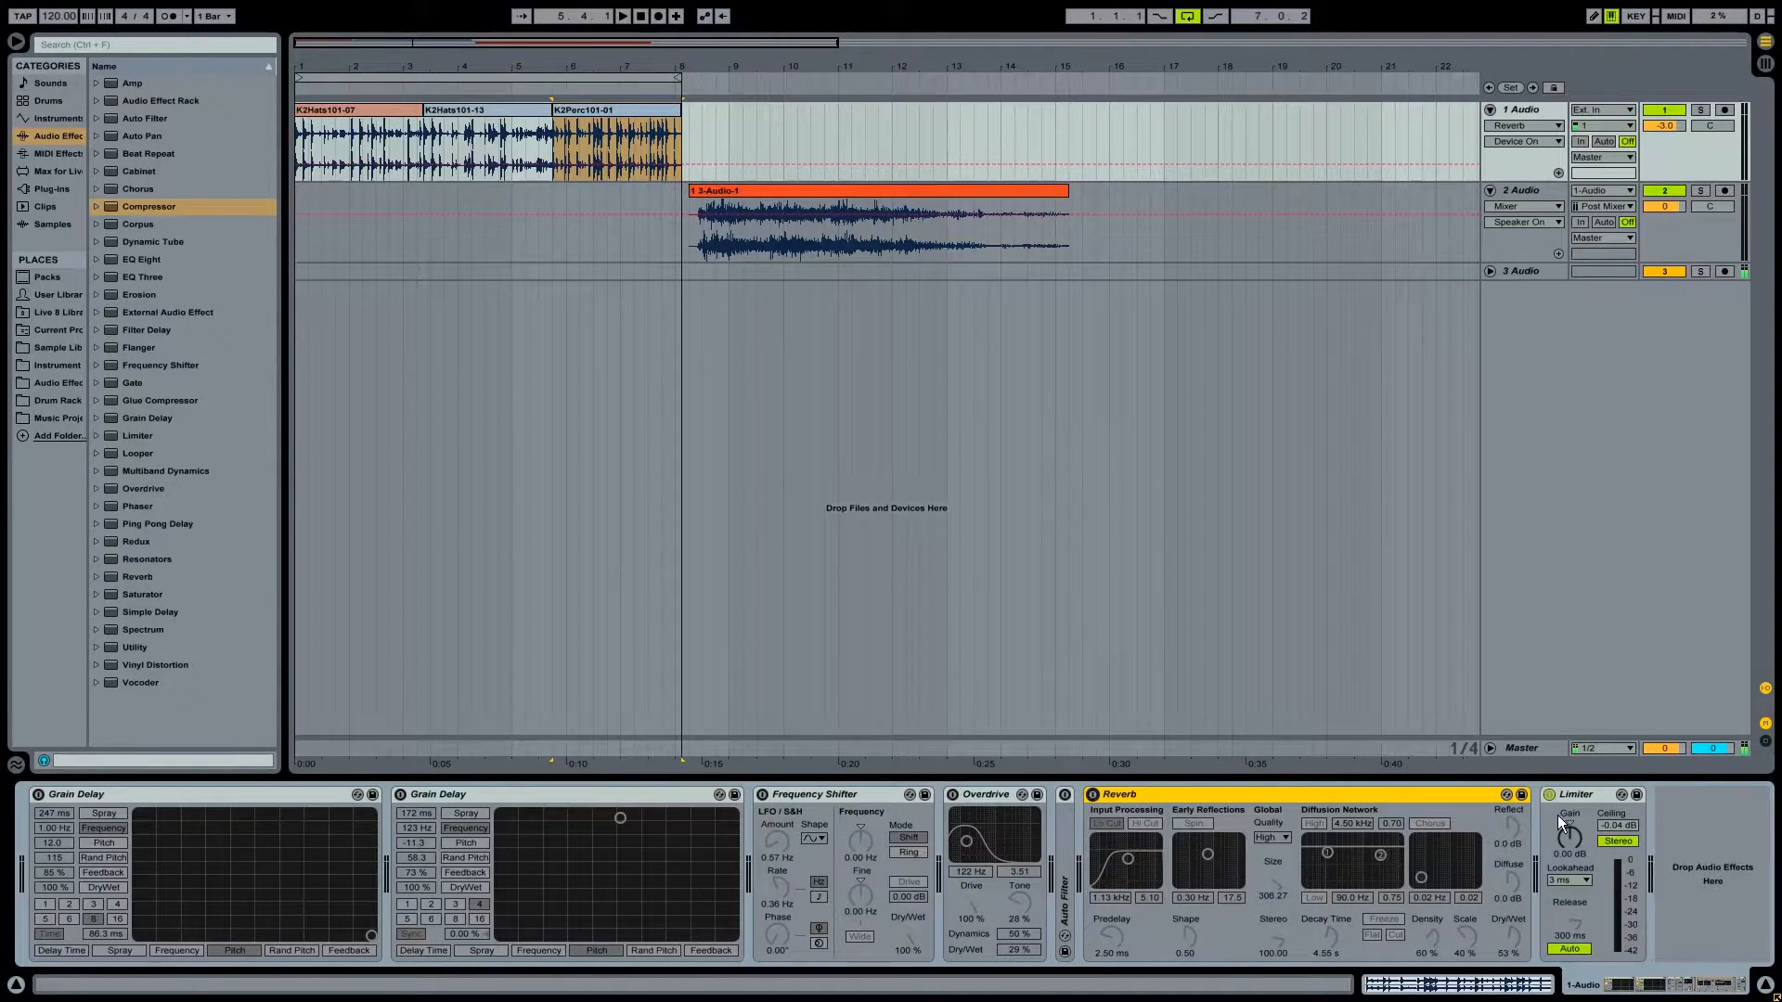
Play the unprocessed drum loop on the first audio track from the start of its first clip.
click(399, 123)
key(space)
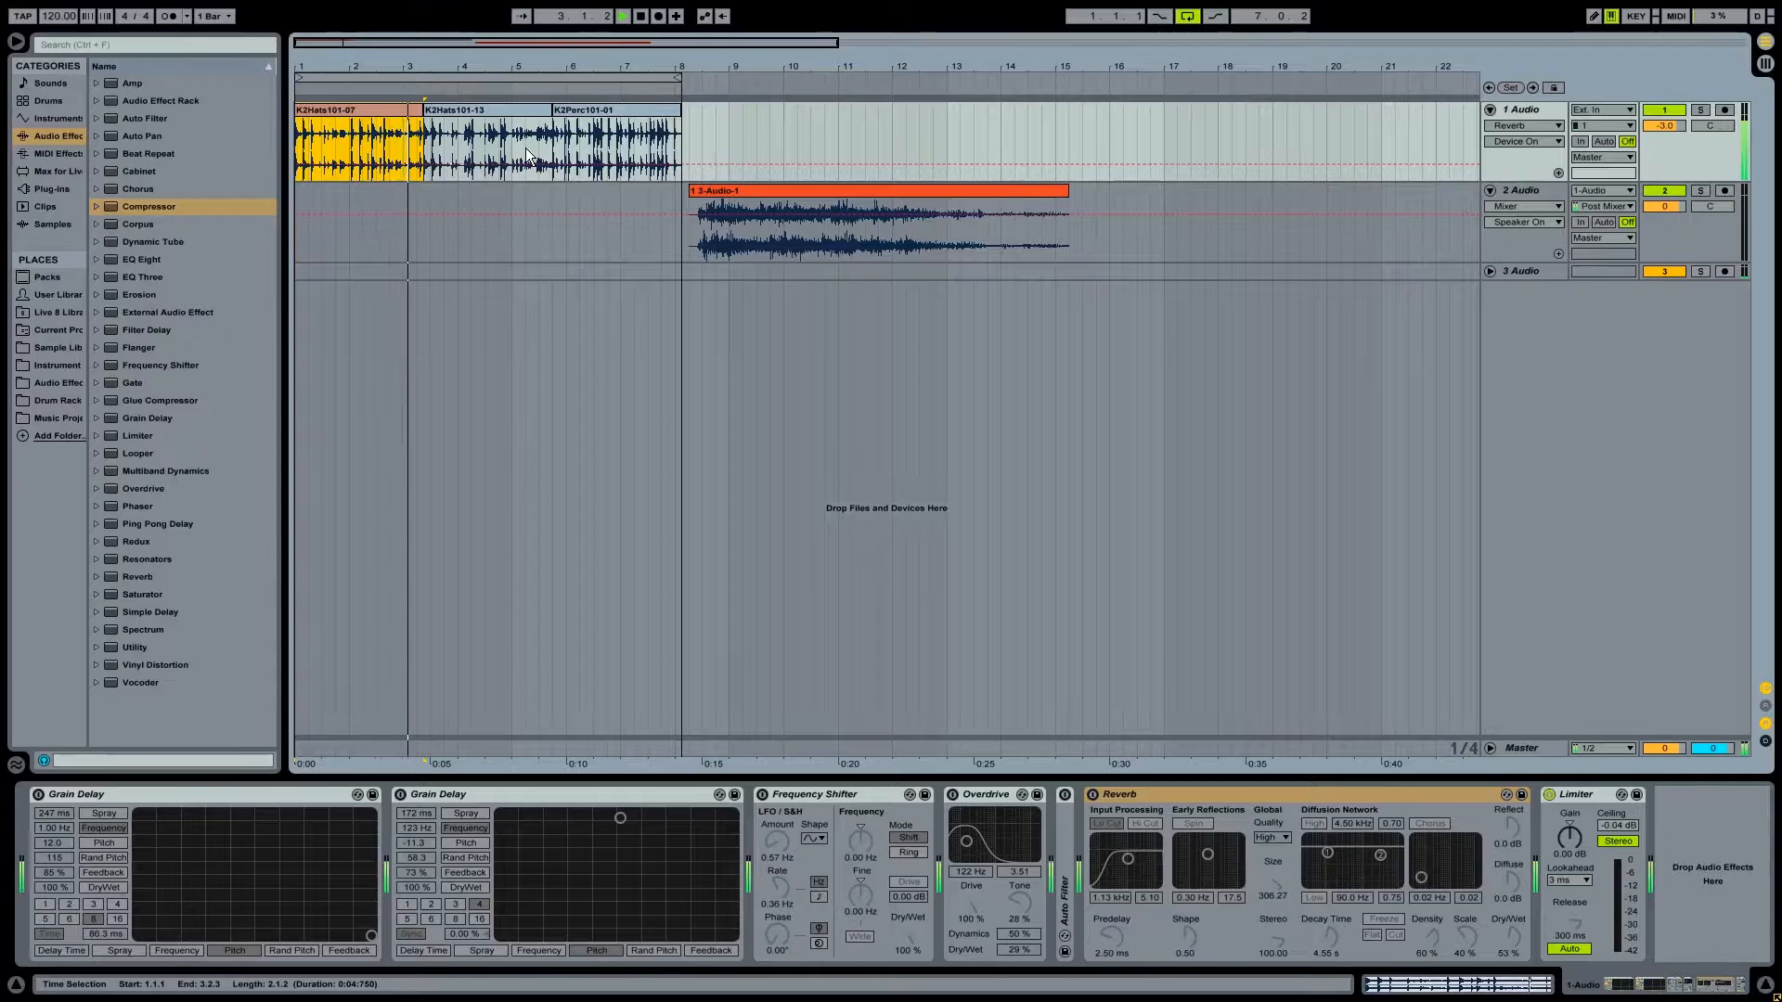
key(space)
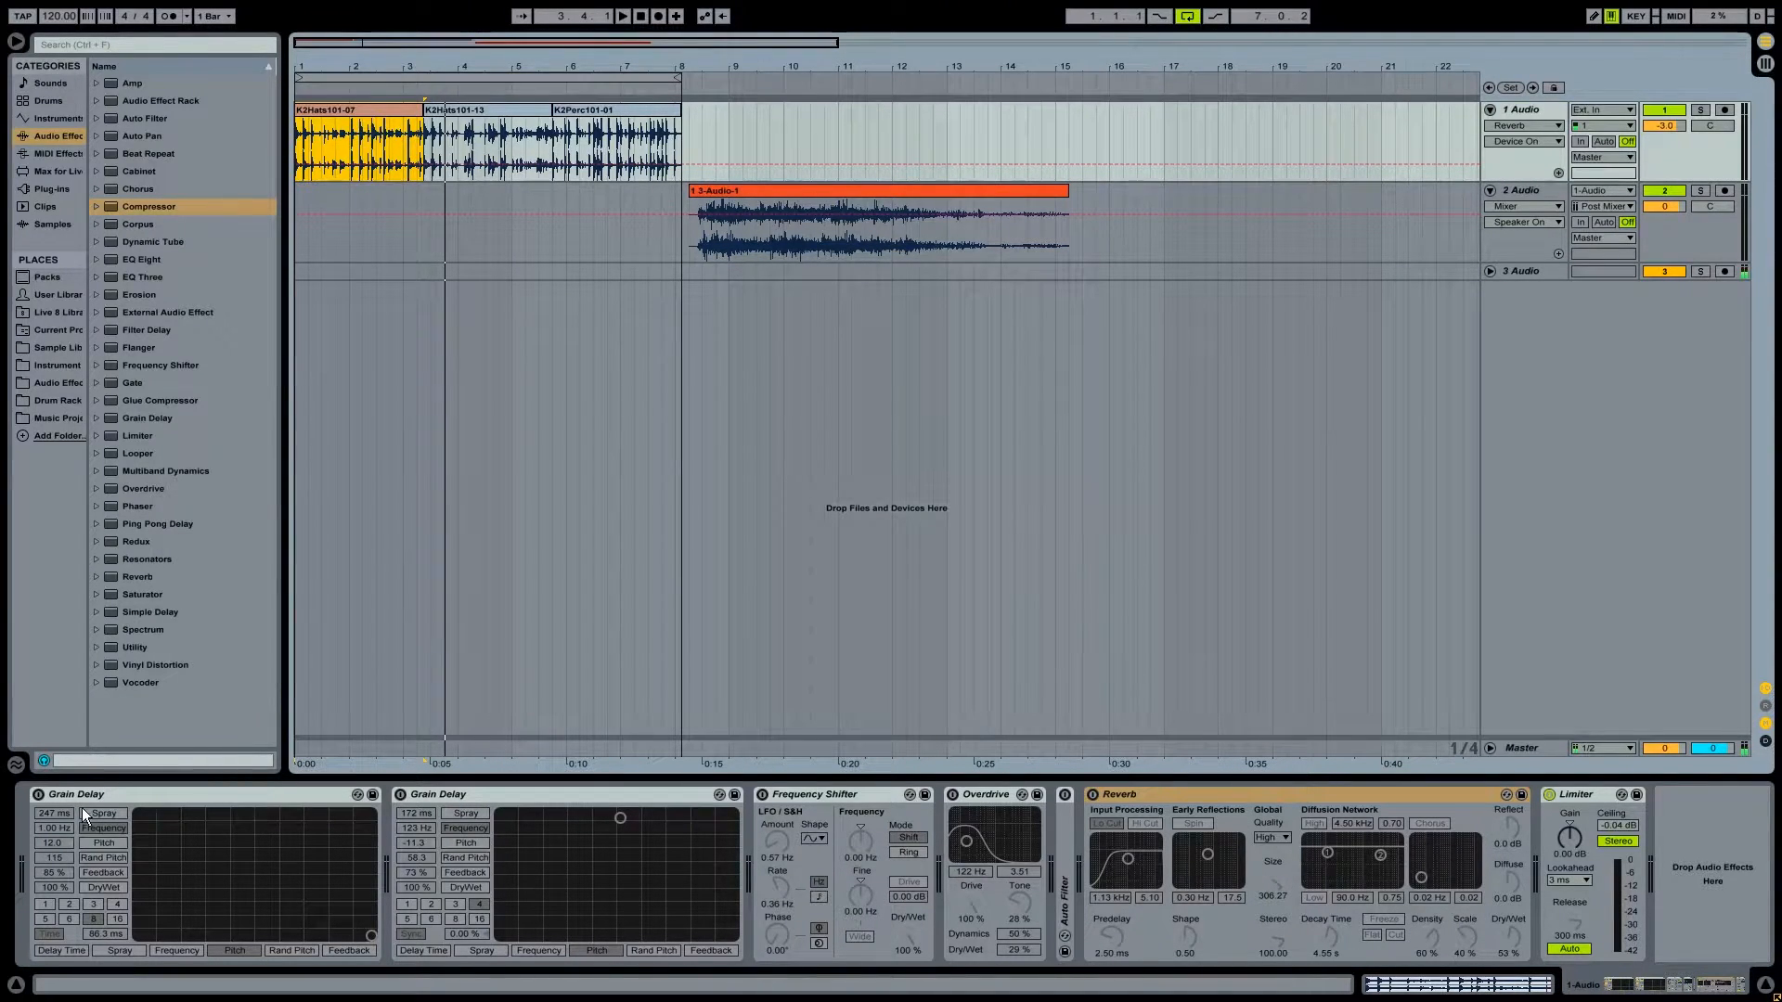
Switch both Grain Delays back on one at a time, playing the loop to hear the effect.
click(47, 817)
key(space)
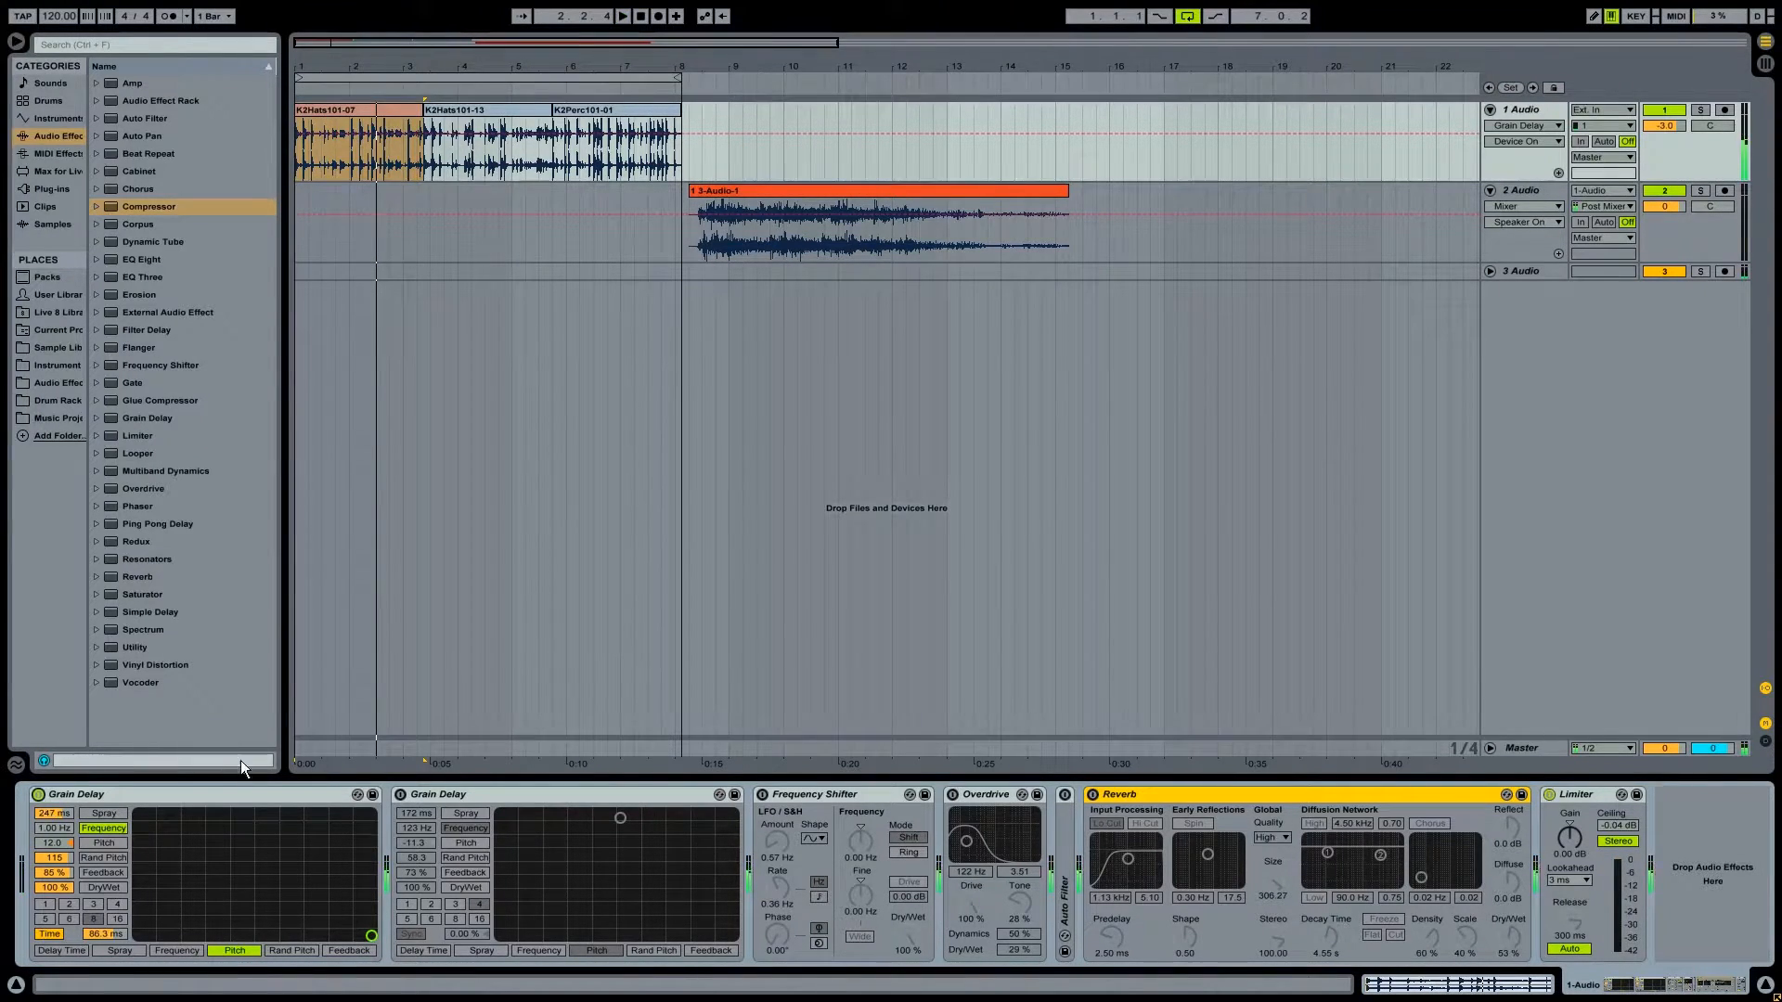
click(401, 795)
key(space)
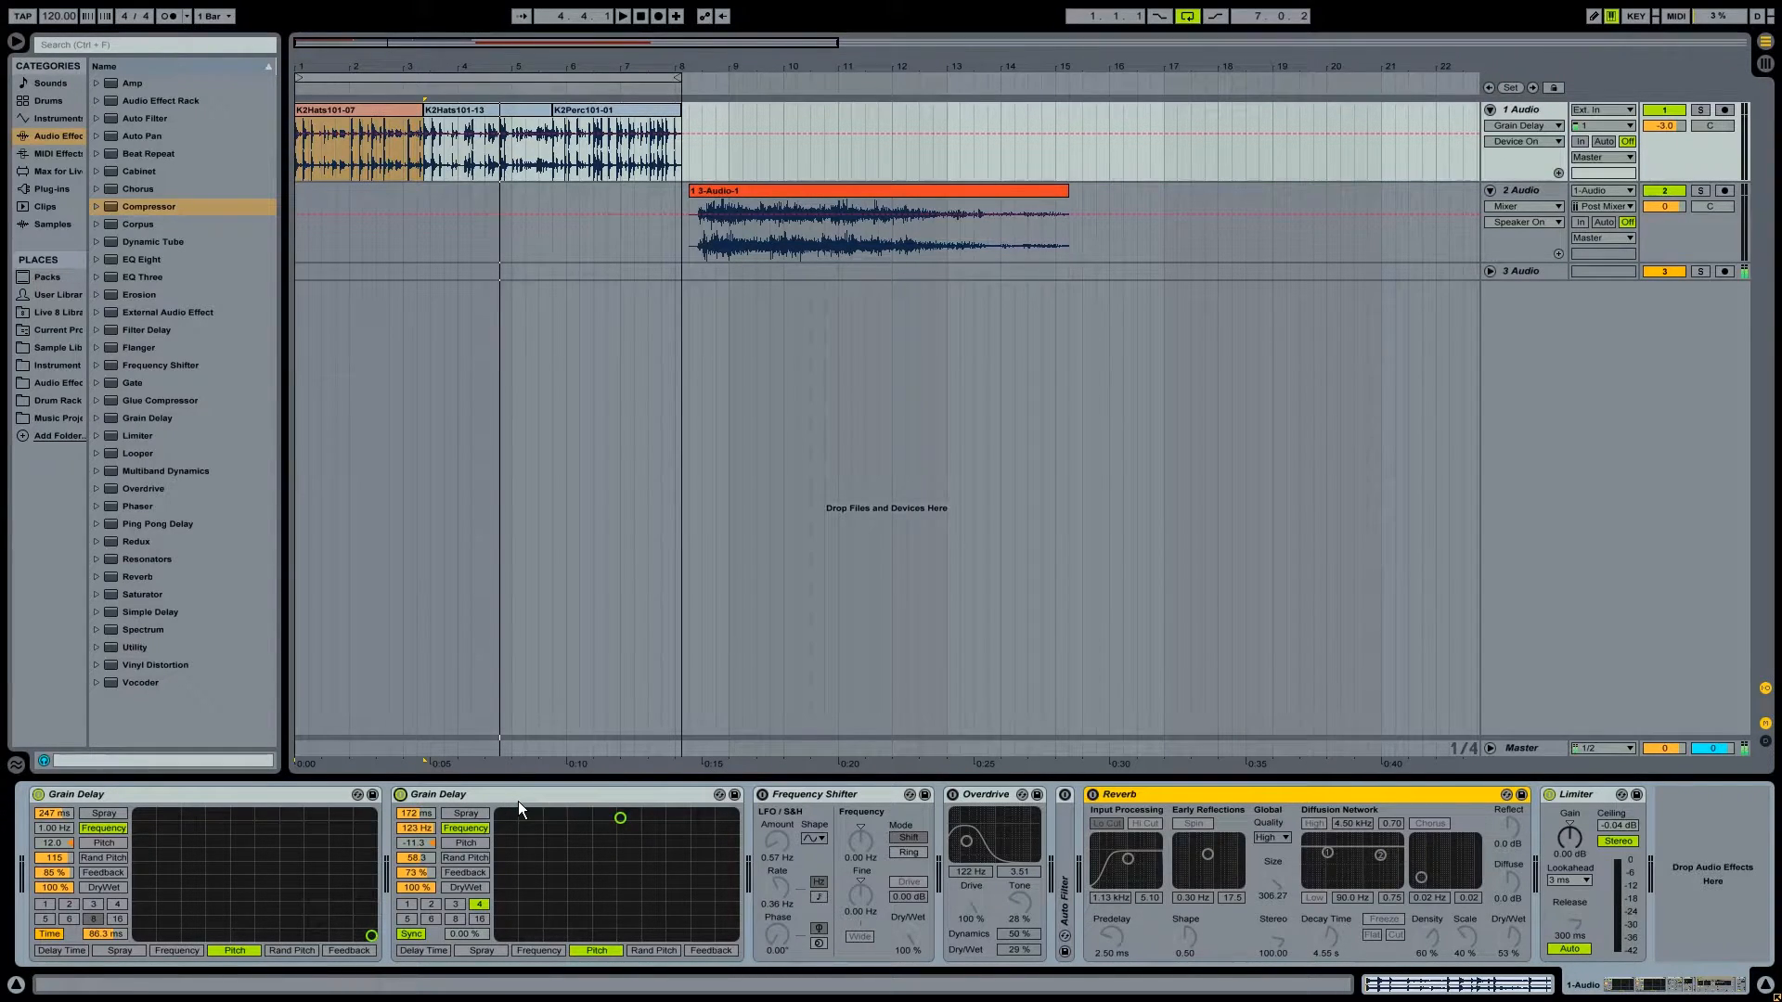
Reactivate the Frequency Shifter and the Overdrive and play the loop through them.
click(764, 797)
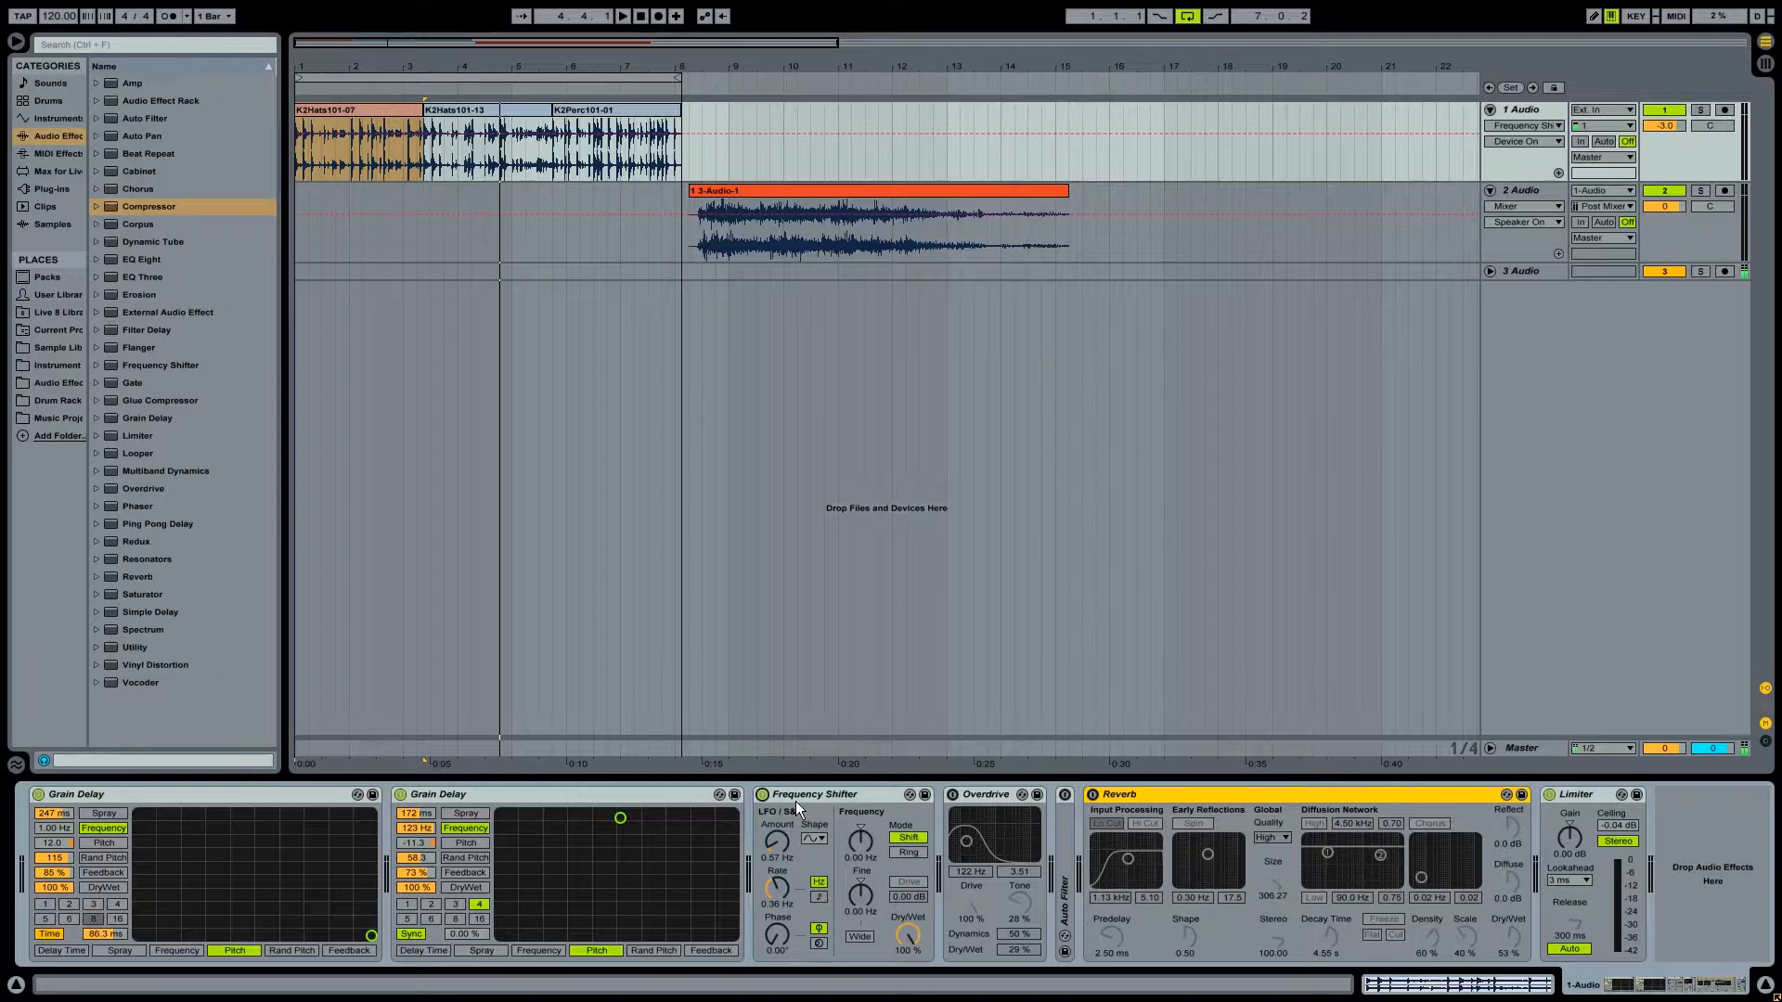
click(965, 806)
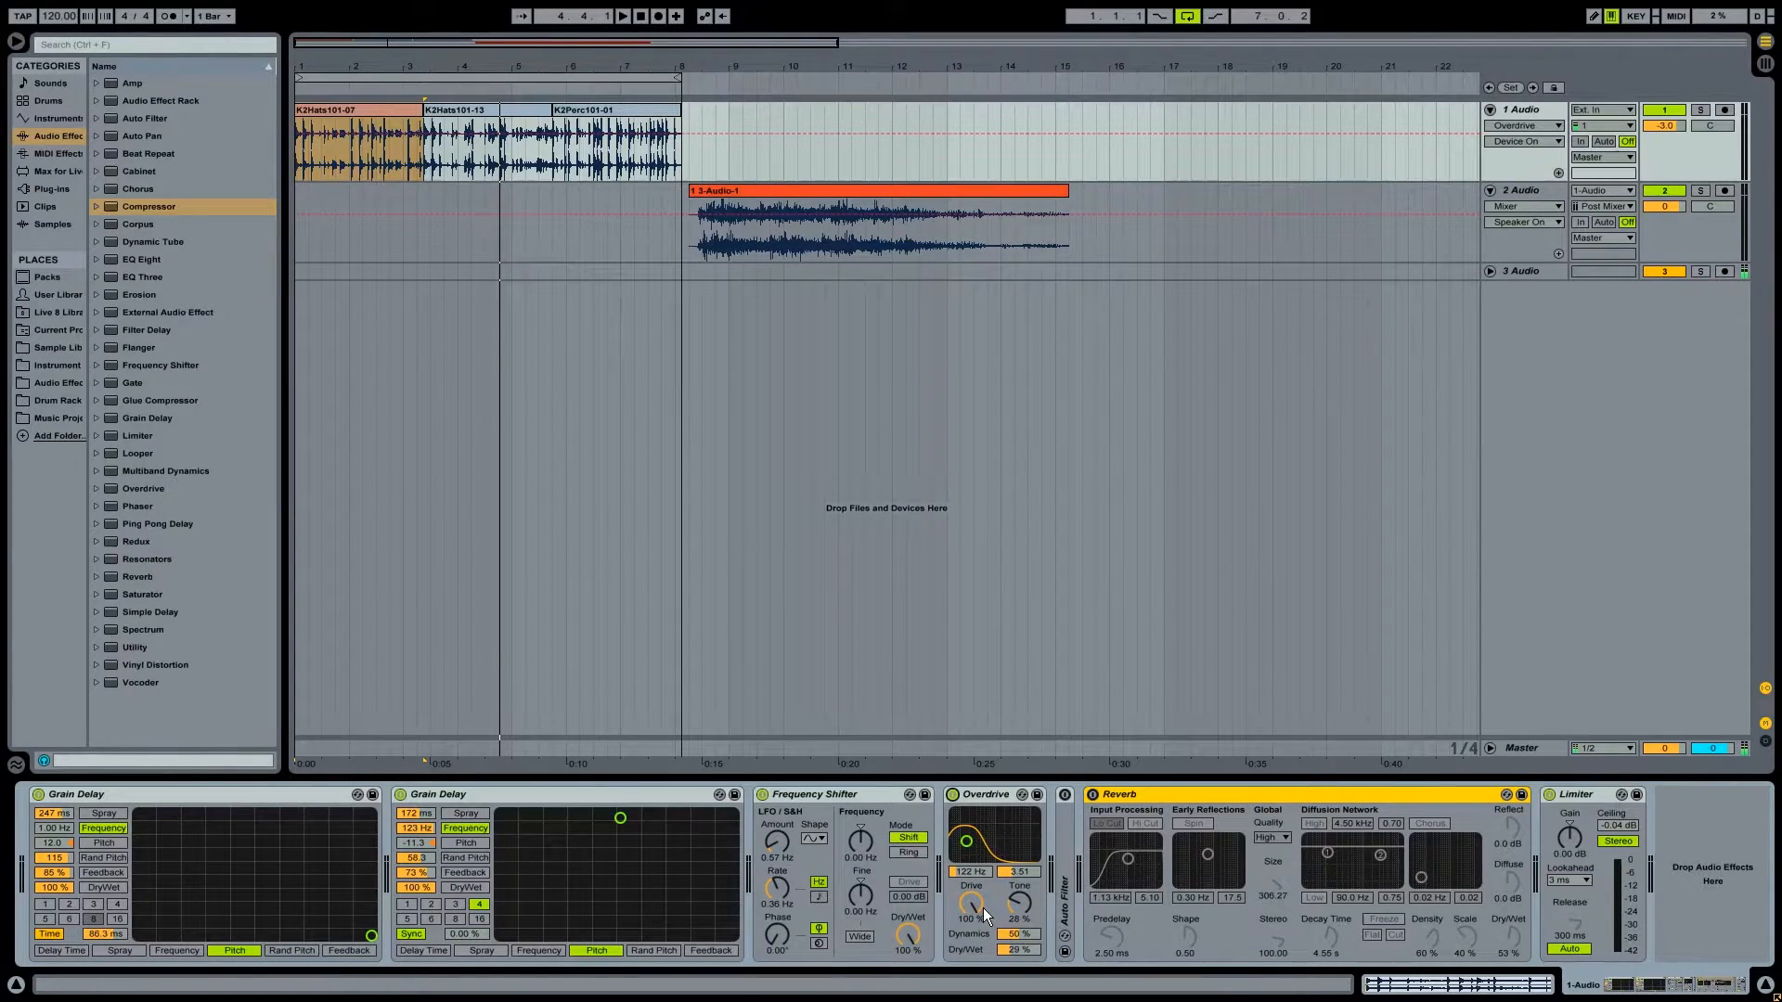
key(space)
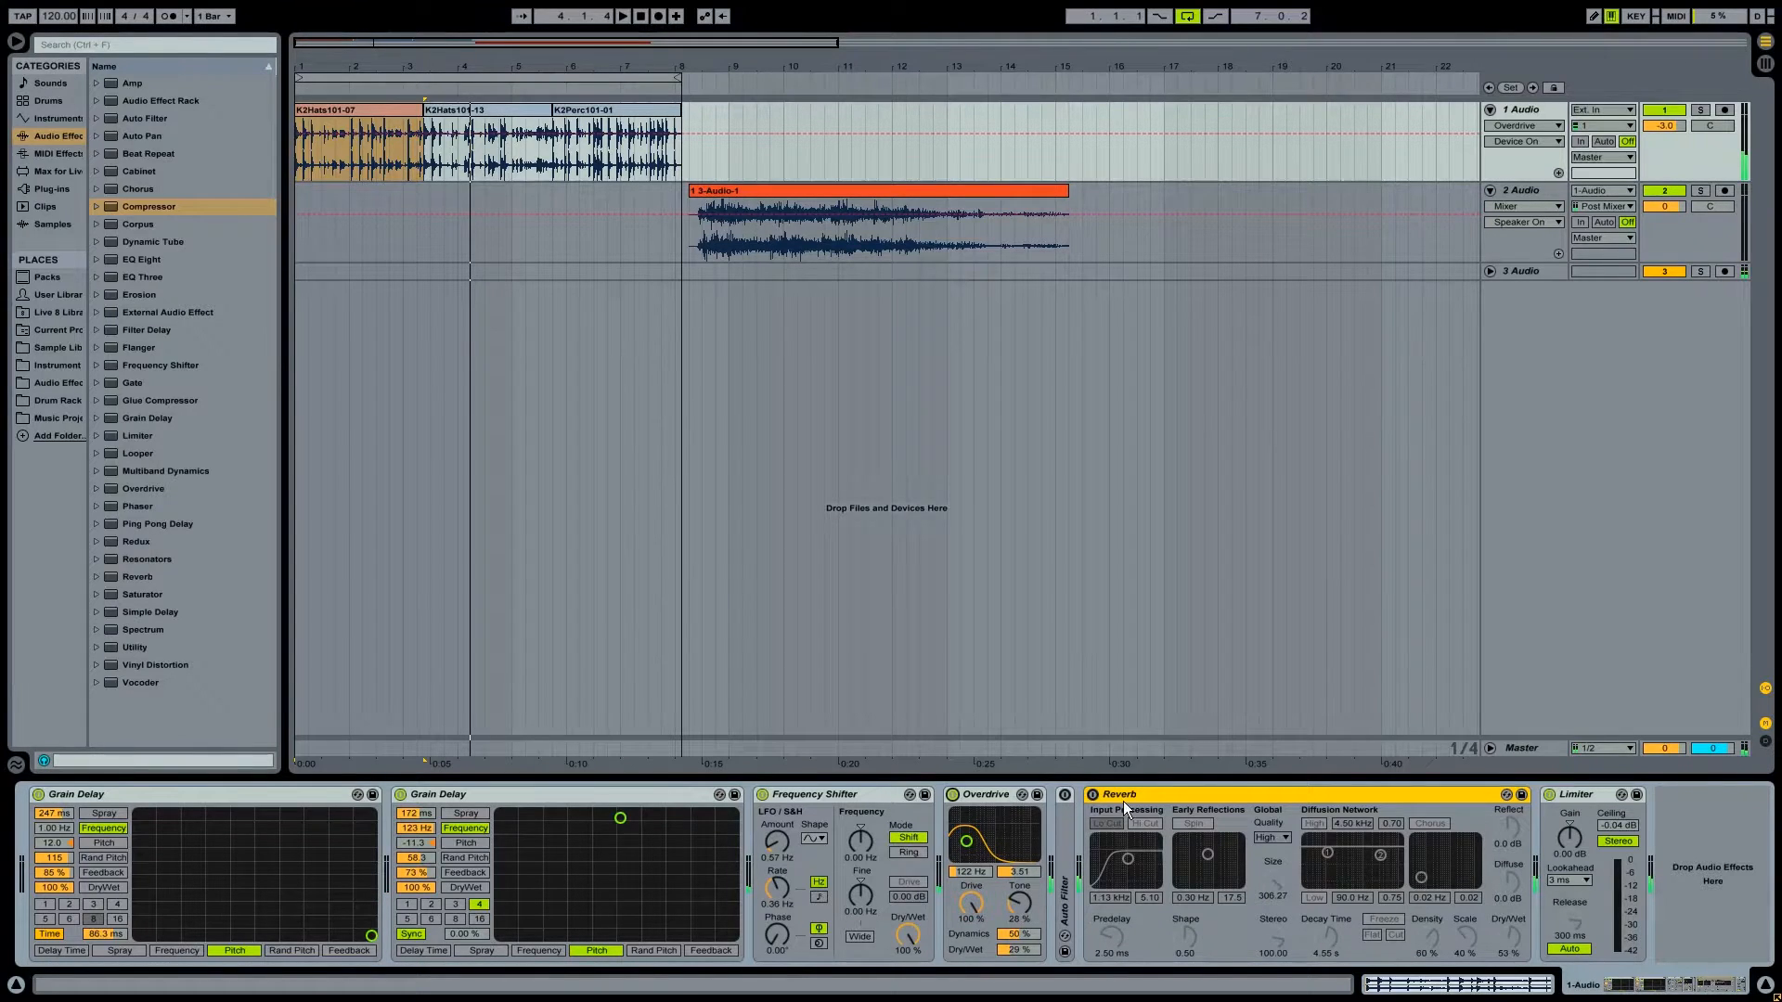
Check the folded Auto Filter's settings, reactivate the Reverb and play the loop.
double_click(1069, 835)
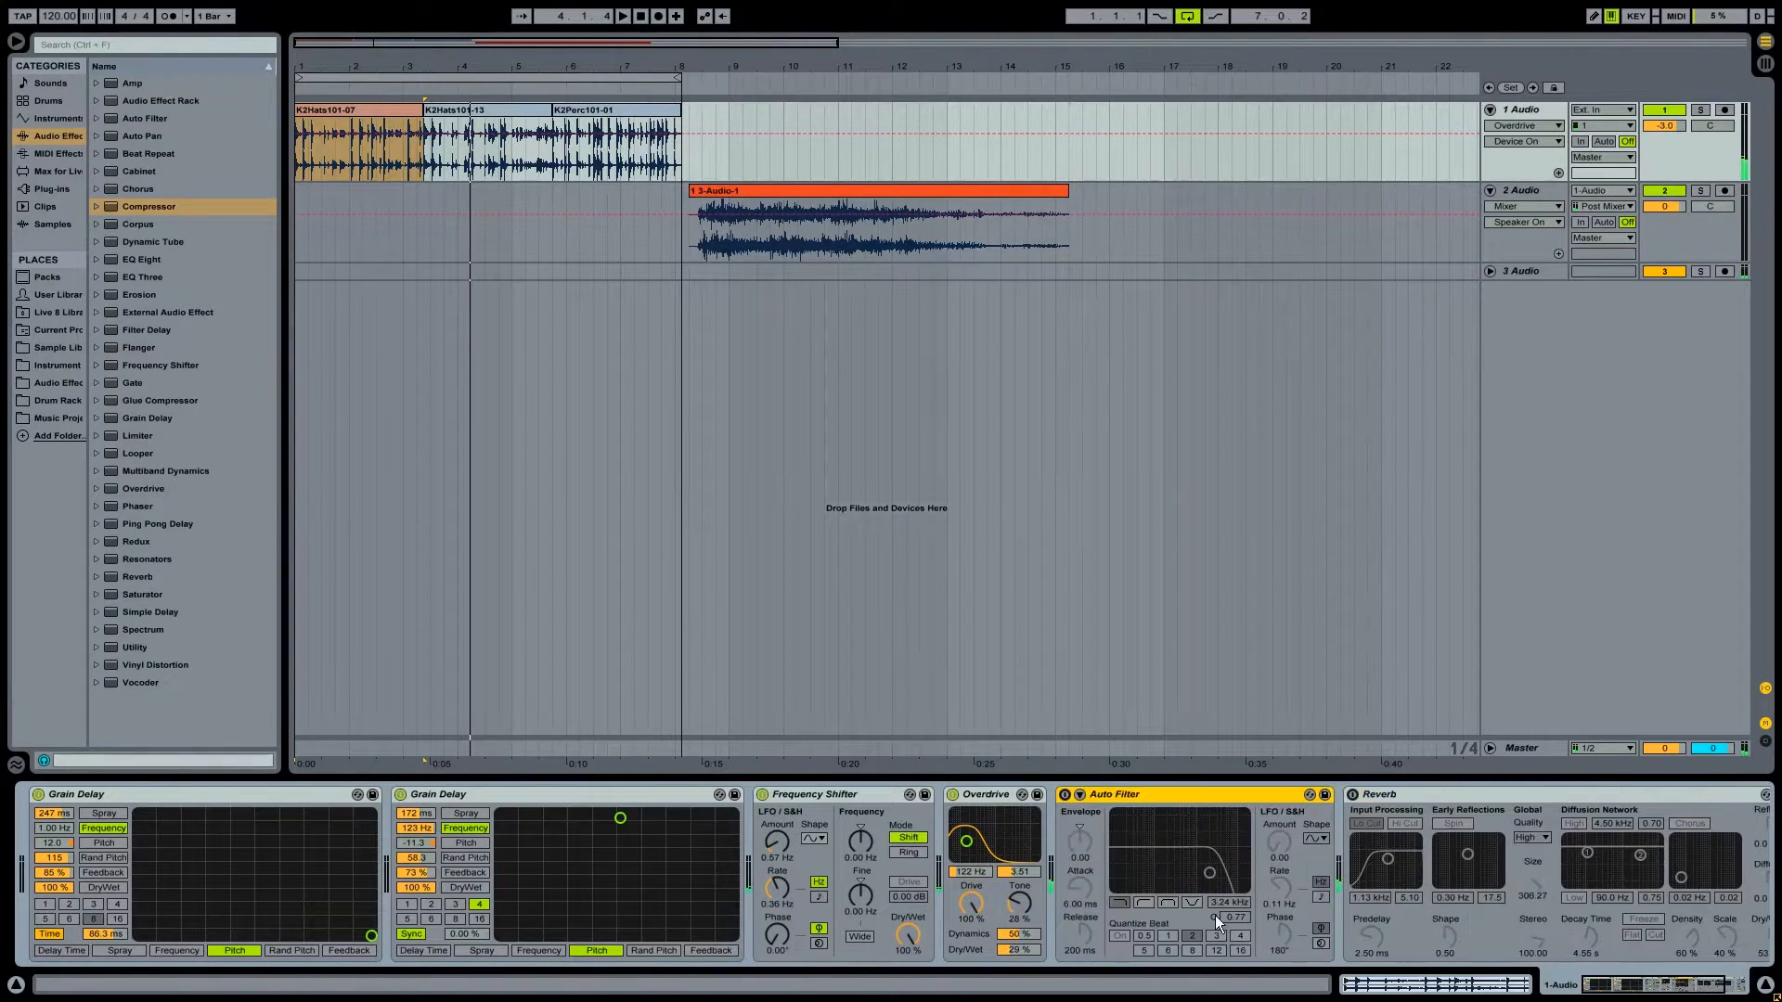
double_click(1128, 805)
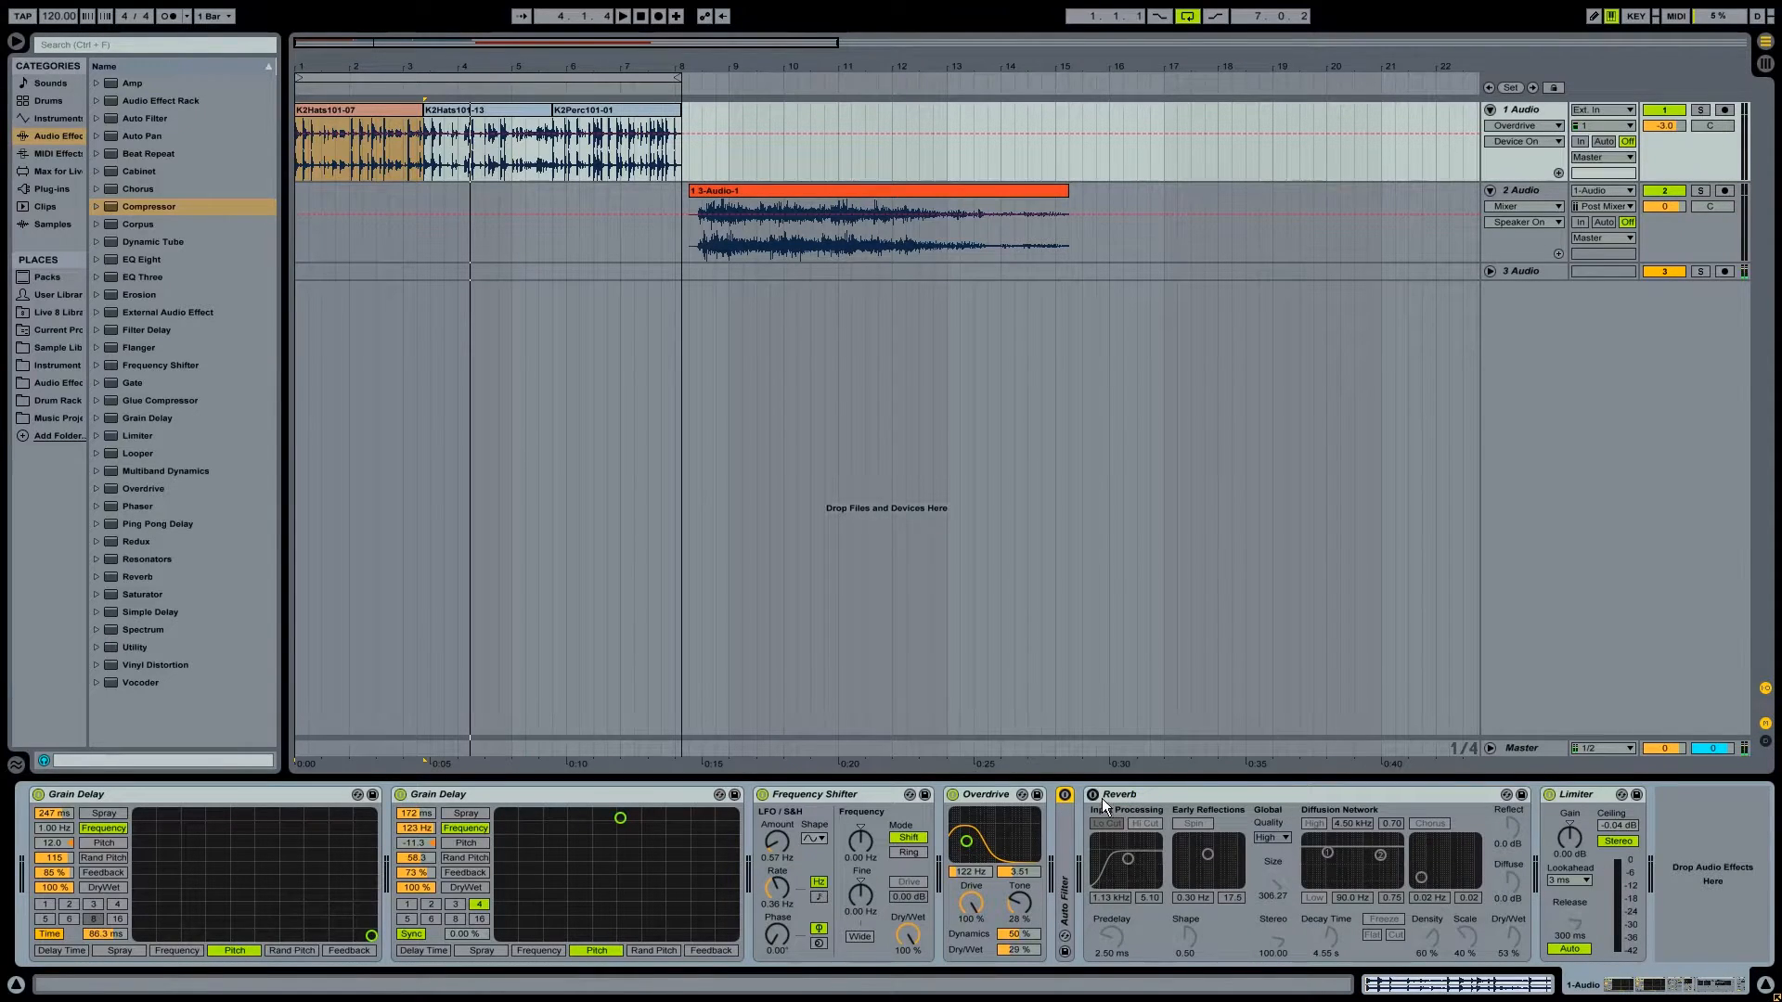
click(1098, 798)
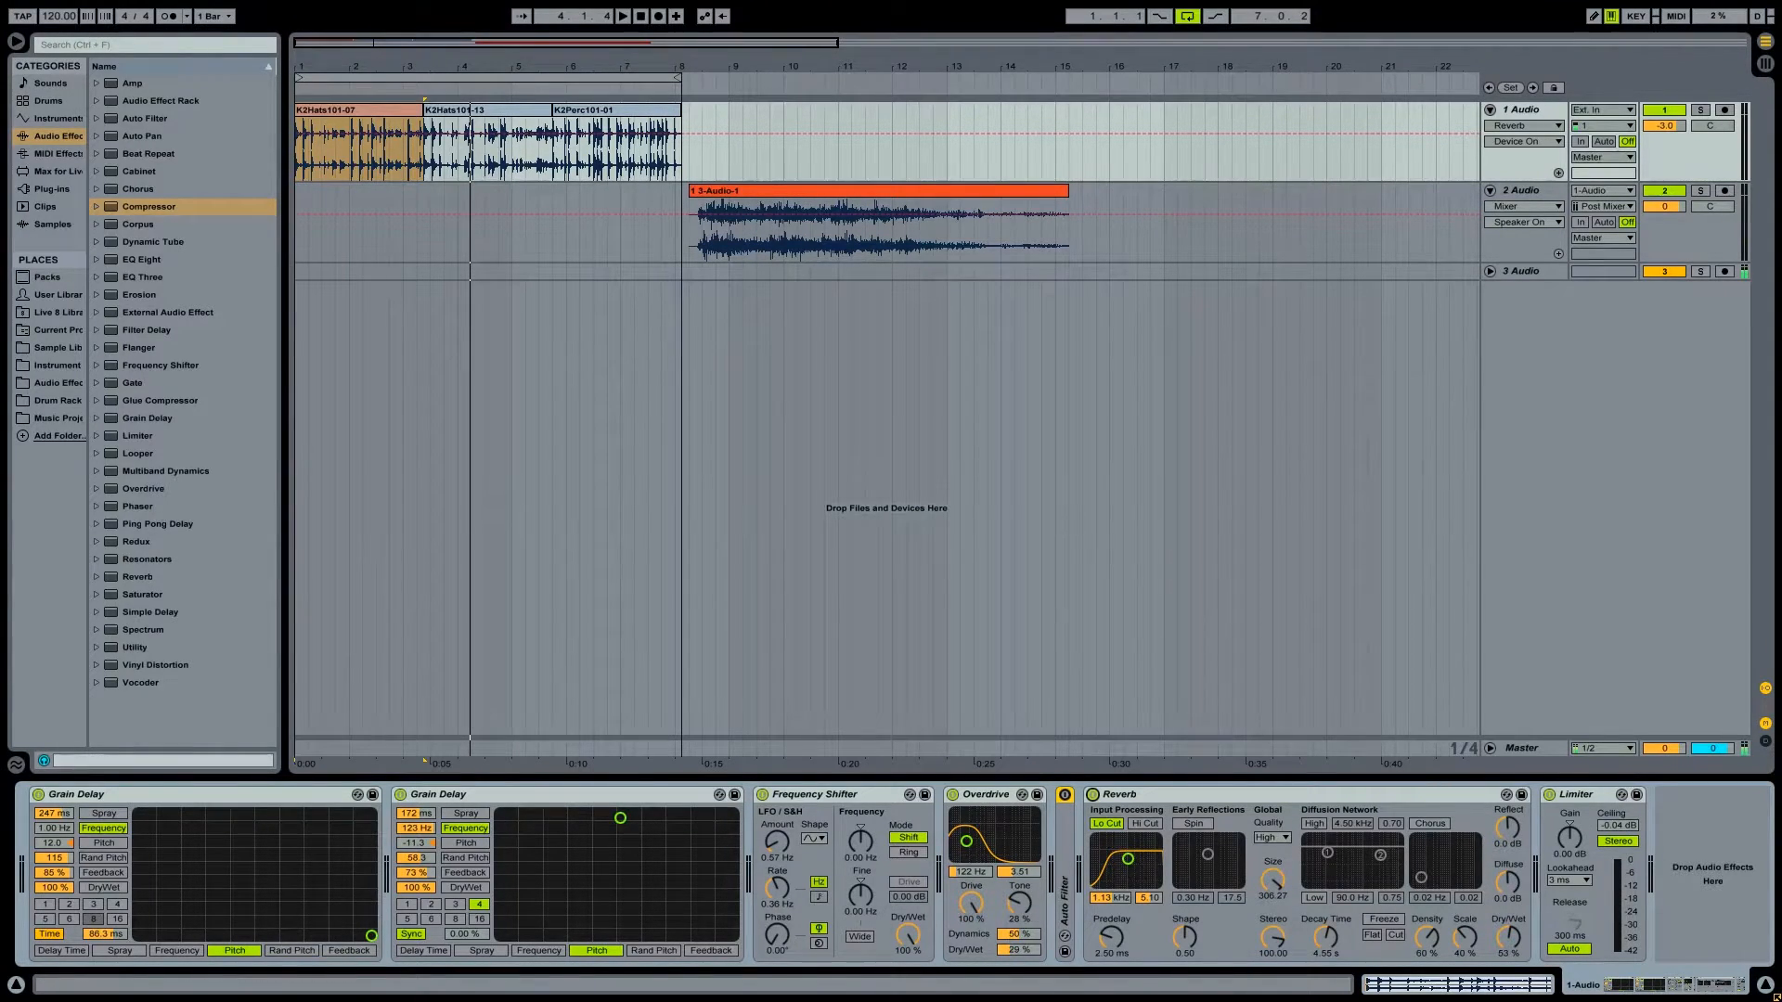
key(space)
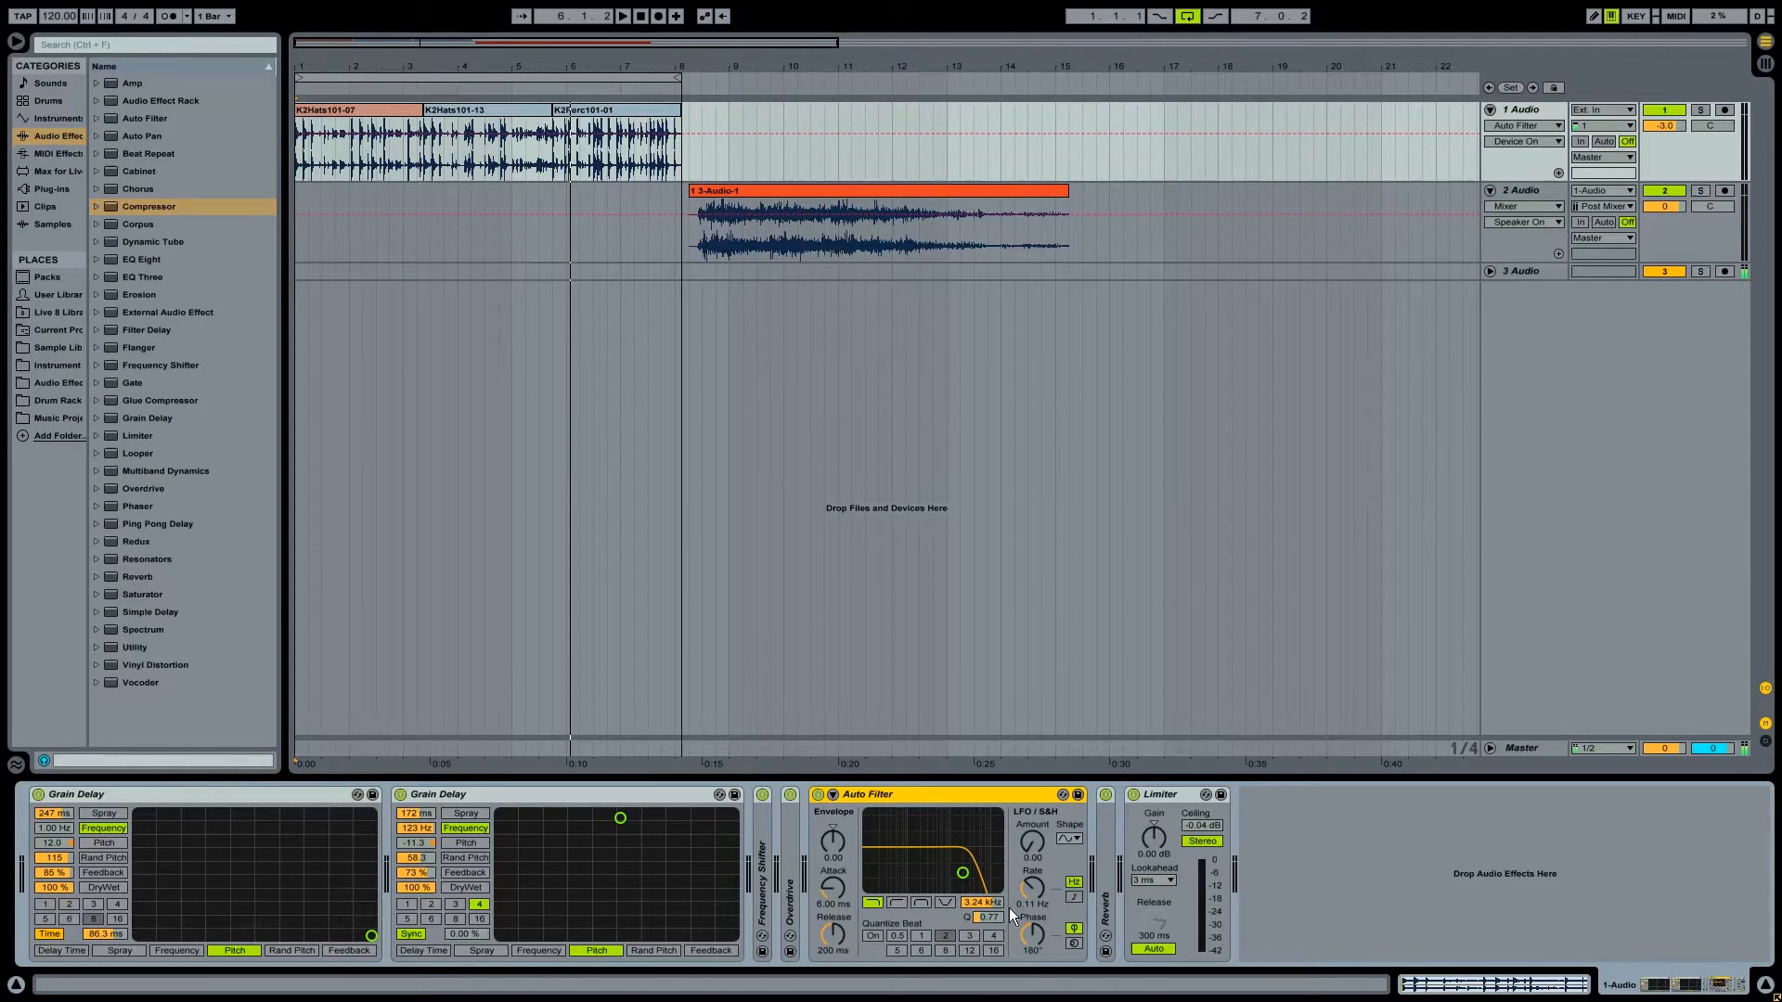
Lower the Auto Filter's cutoff frequency to 527 Hz and play the loop from the beginning.
drag(987, 911, 987, 984)
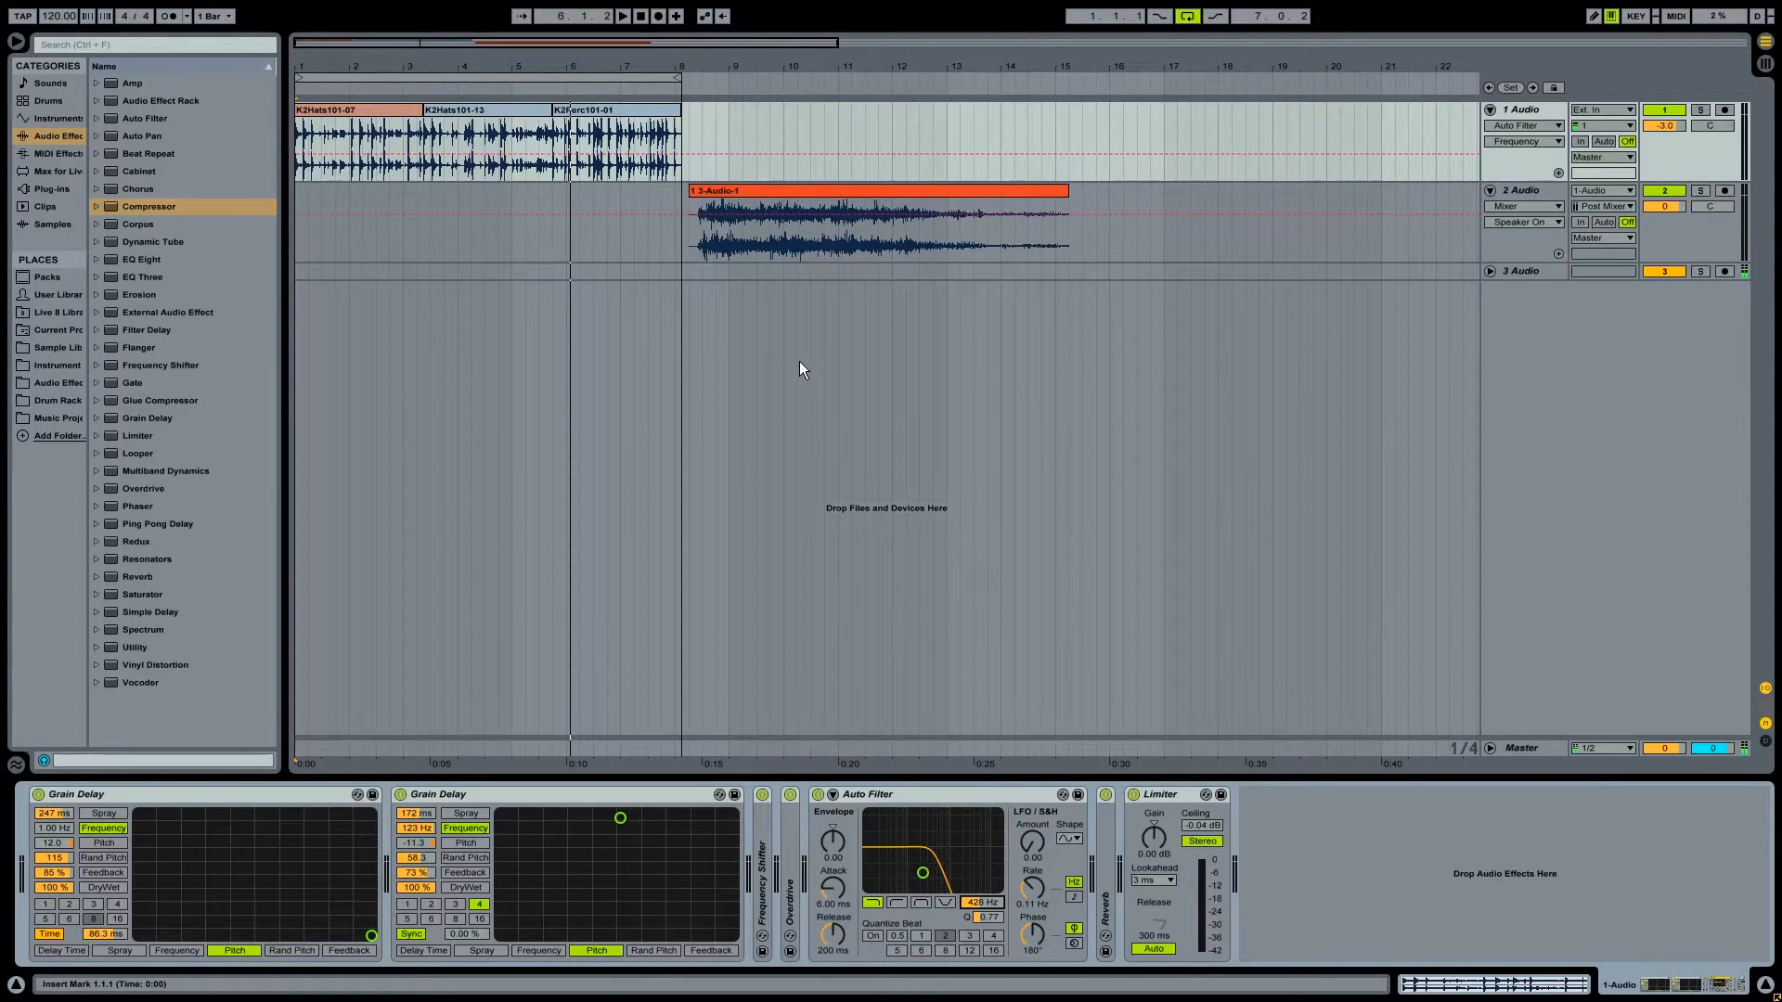
drag(986, 916, 986, 907)
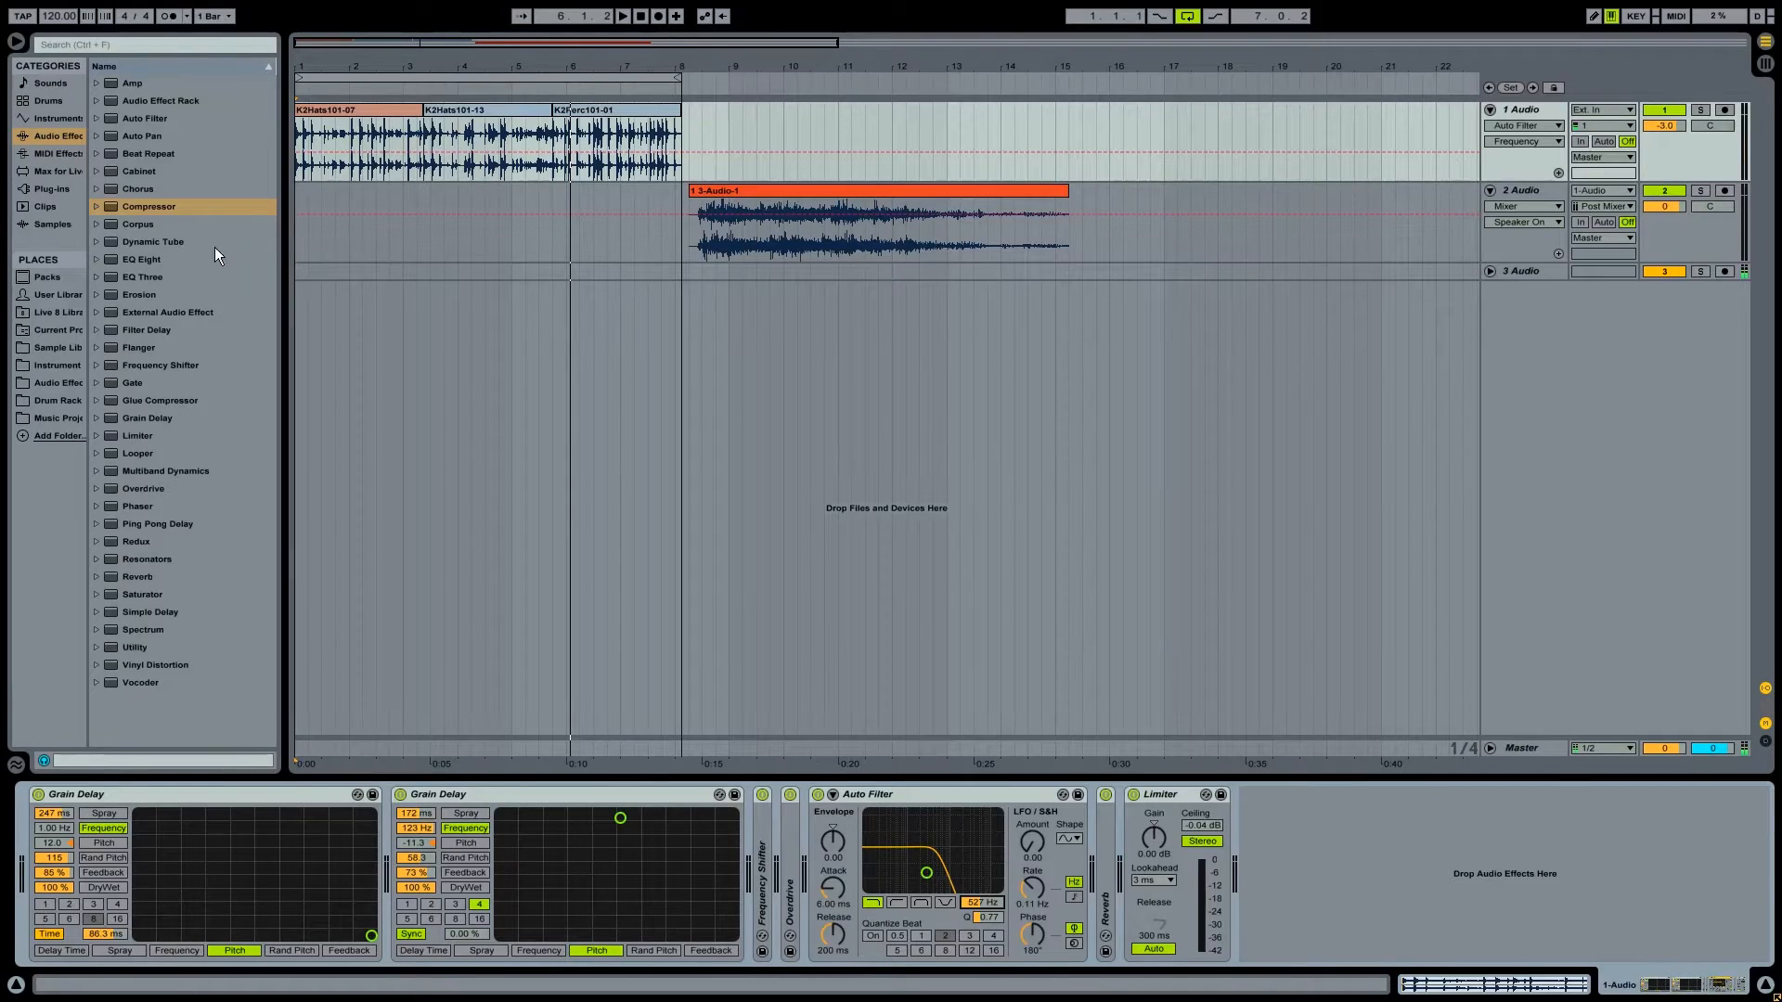
click(304, 235)
key(space)
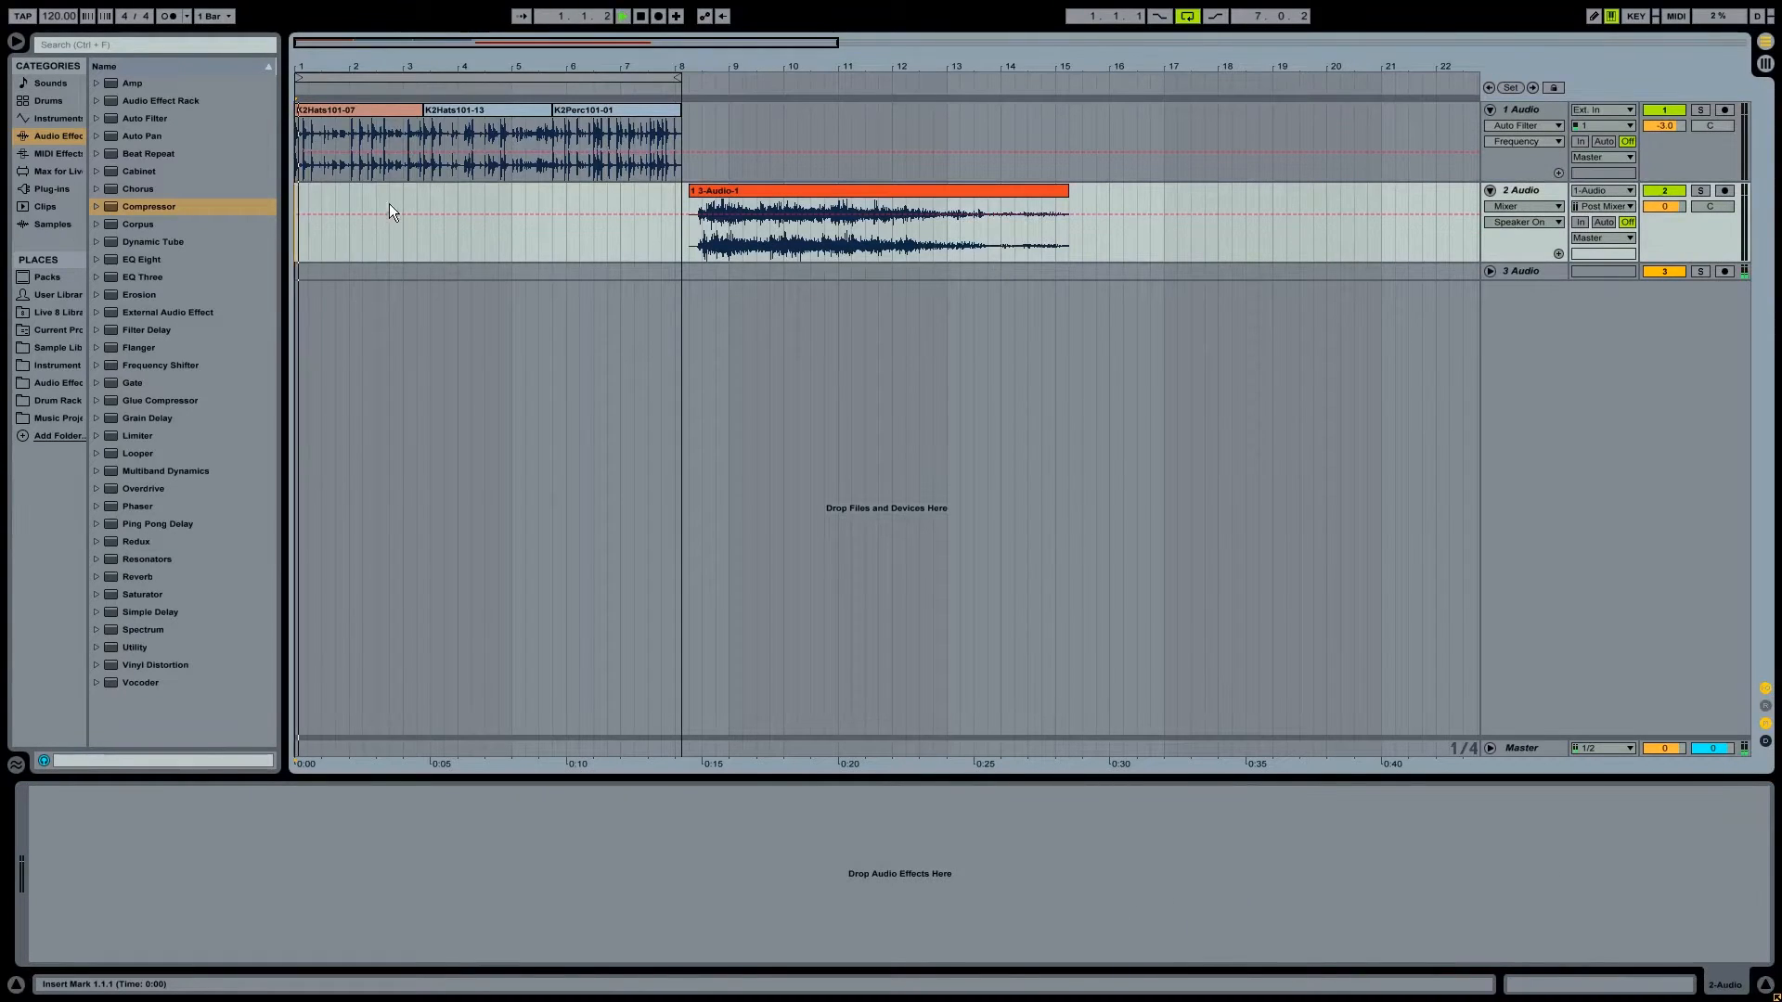
click(309, 136)
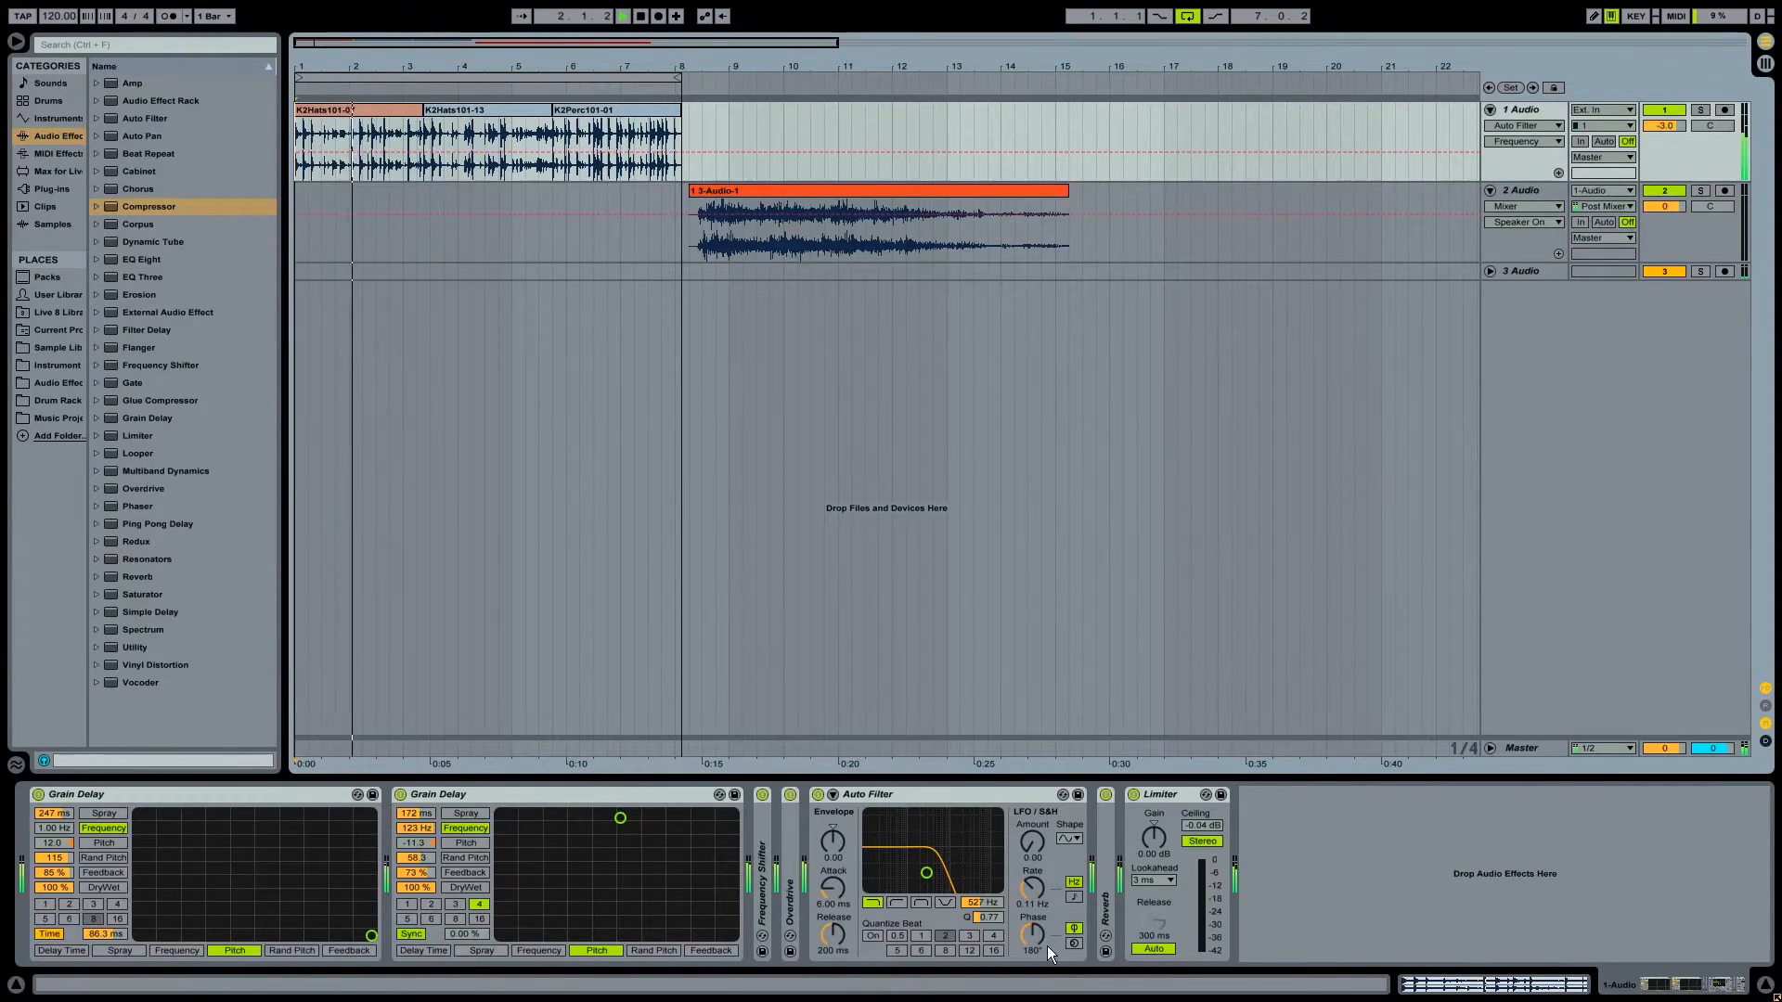
Sweep the Auto Filter cutoff up to 19.9 kHz and down repeatedly with the loop playing, ending at 615 Hz.
click(993, 905)
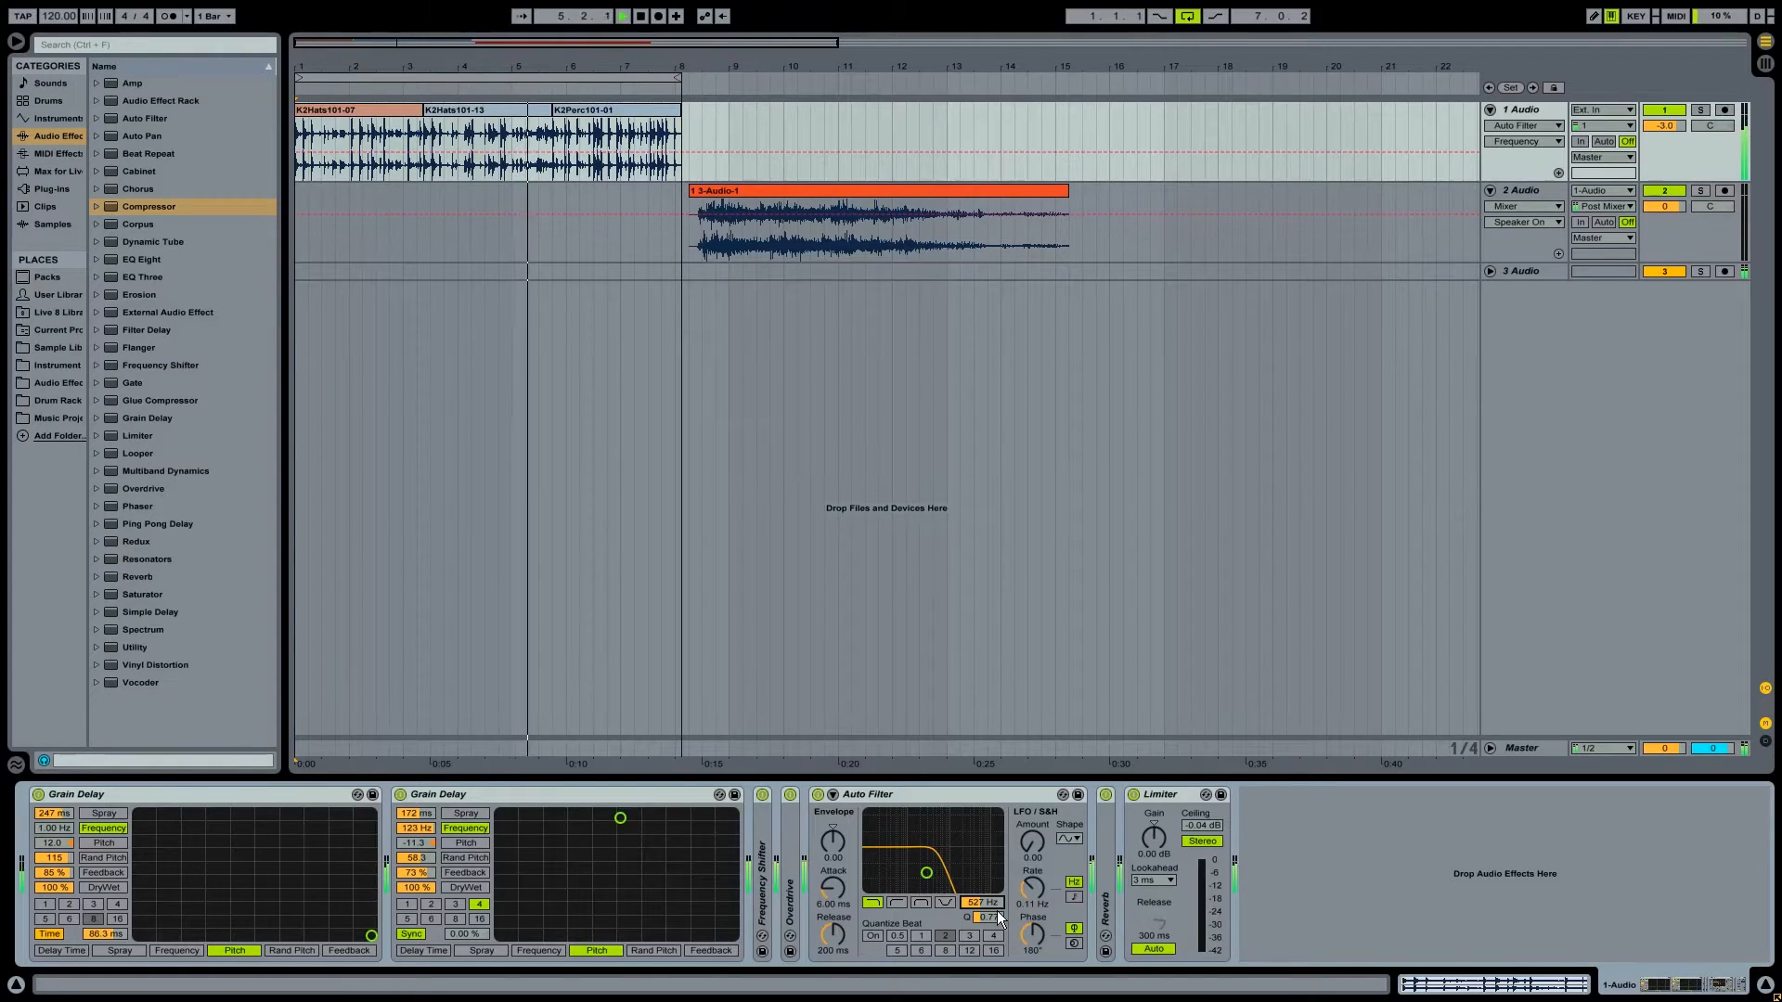
drag(996, 908, 997, 849)
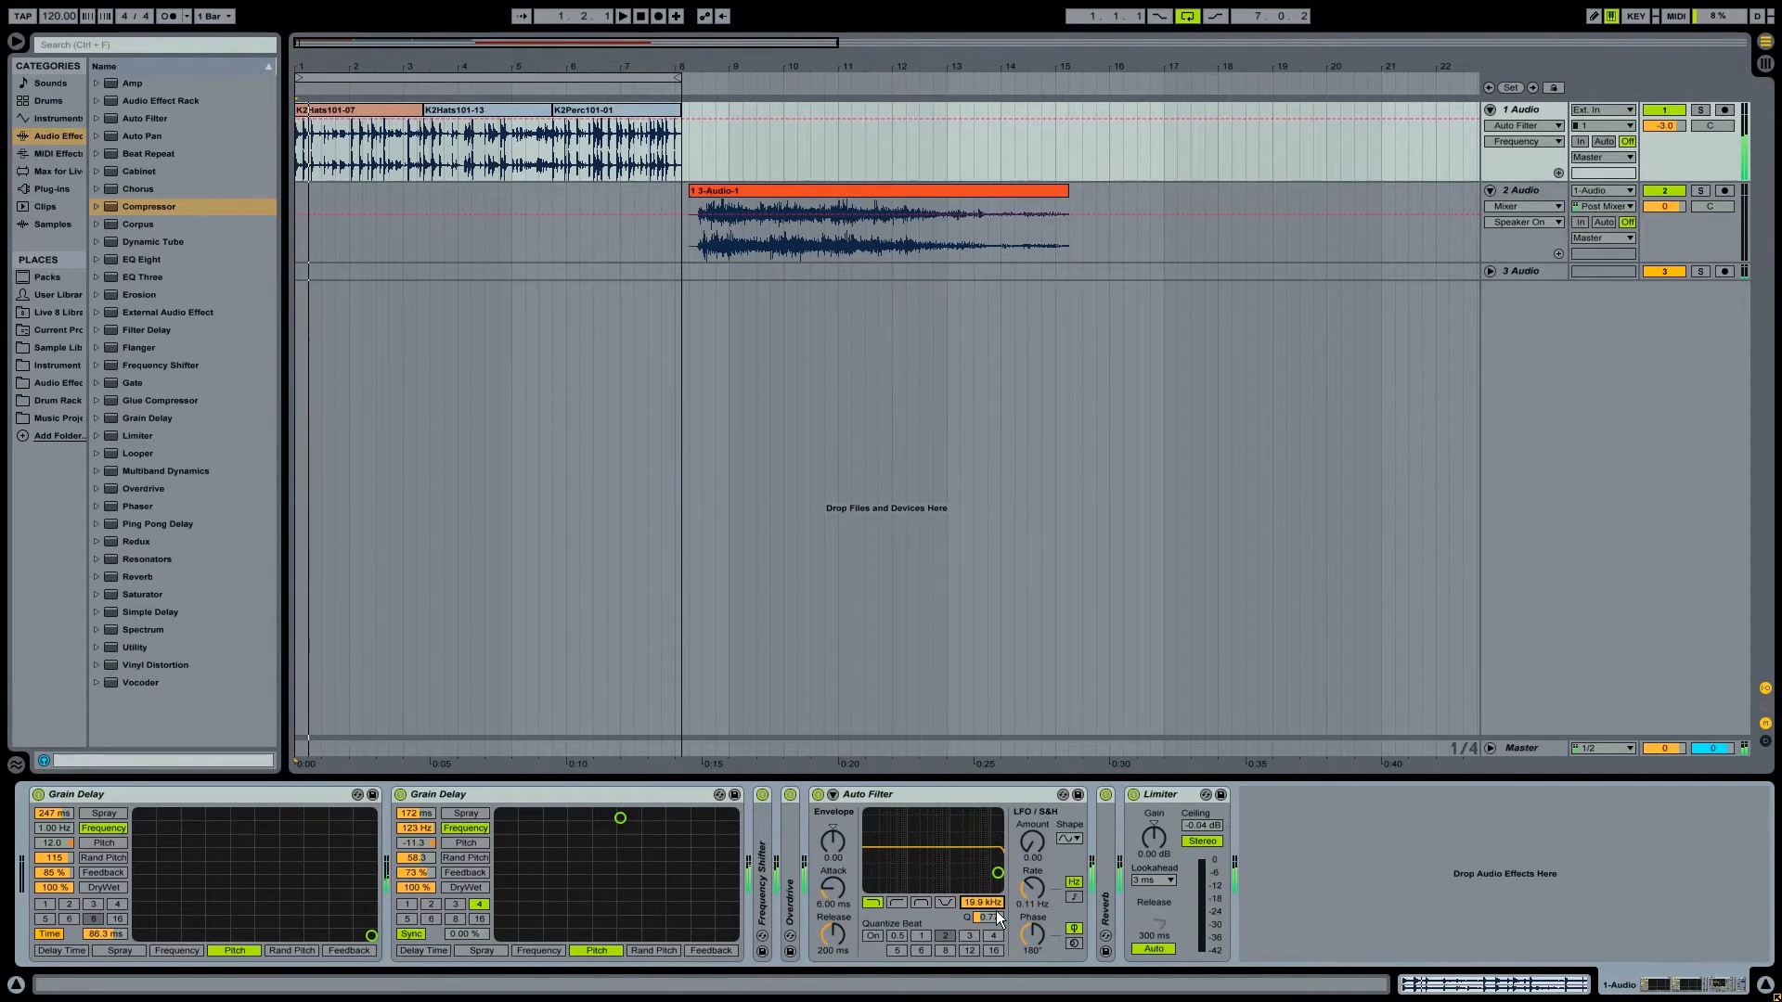
drag(994, 904, 994, 932)
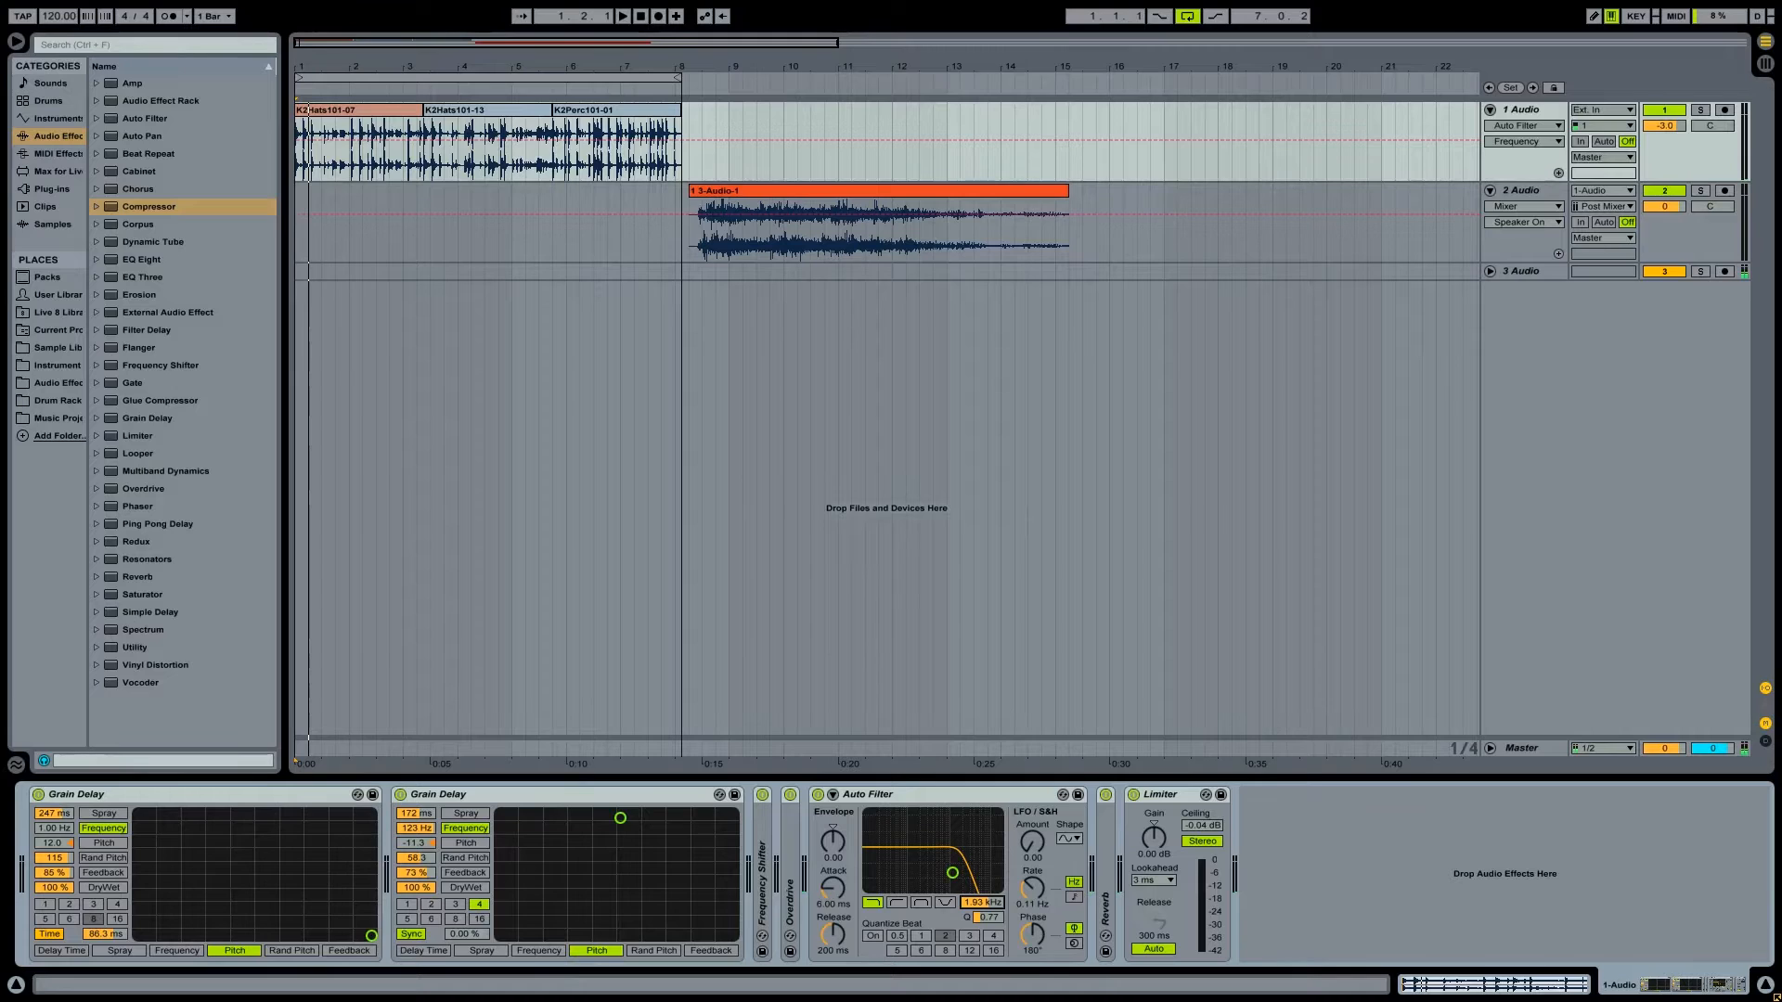
drag(982, 902, 982, 979)
key(space)
drag(993, 904, 993, 816)
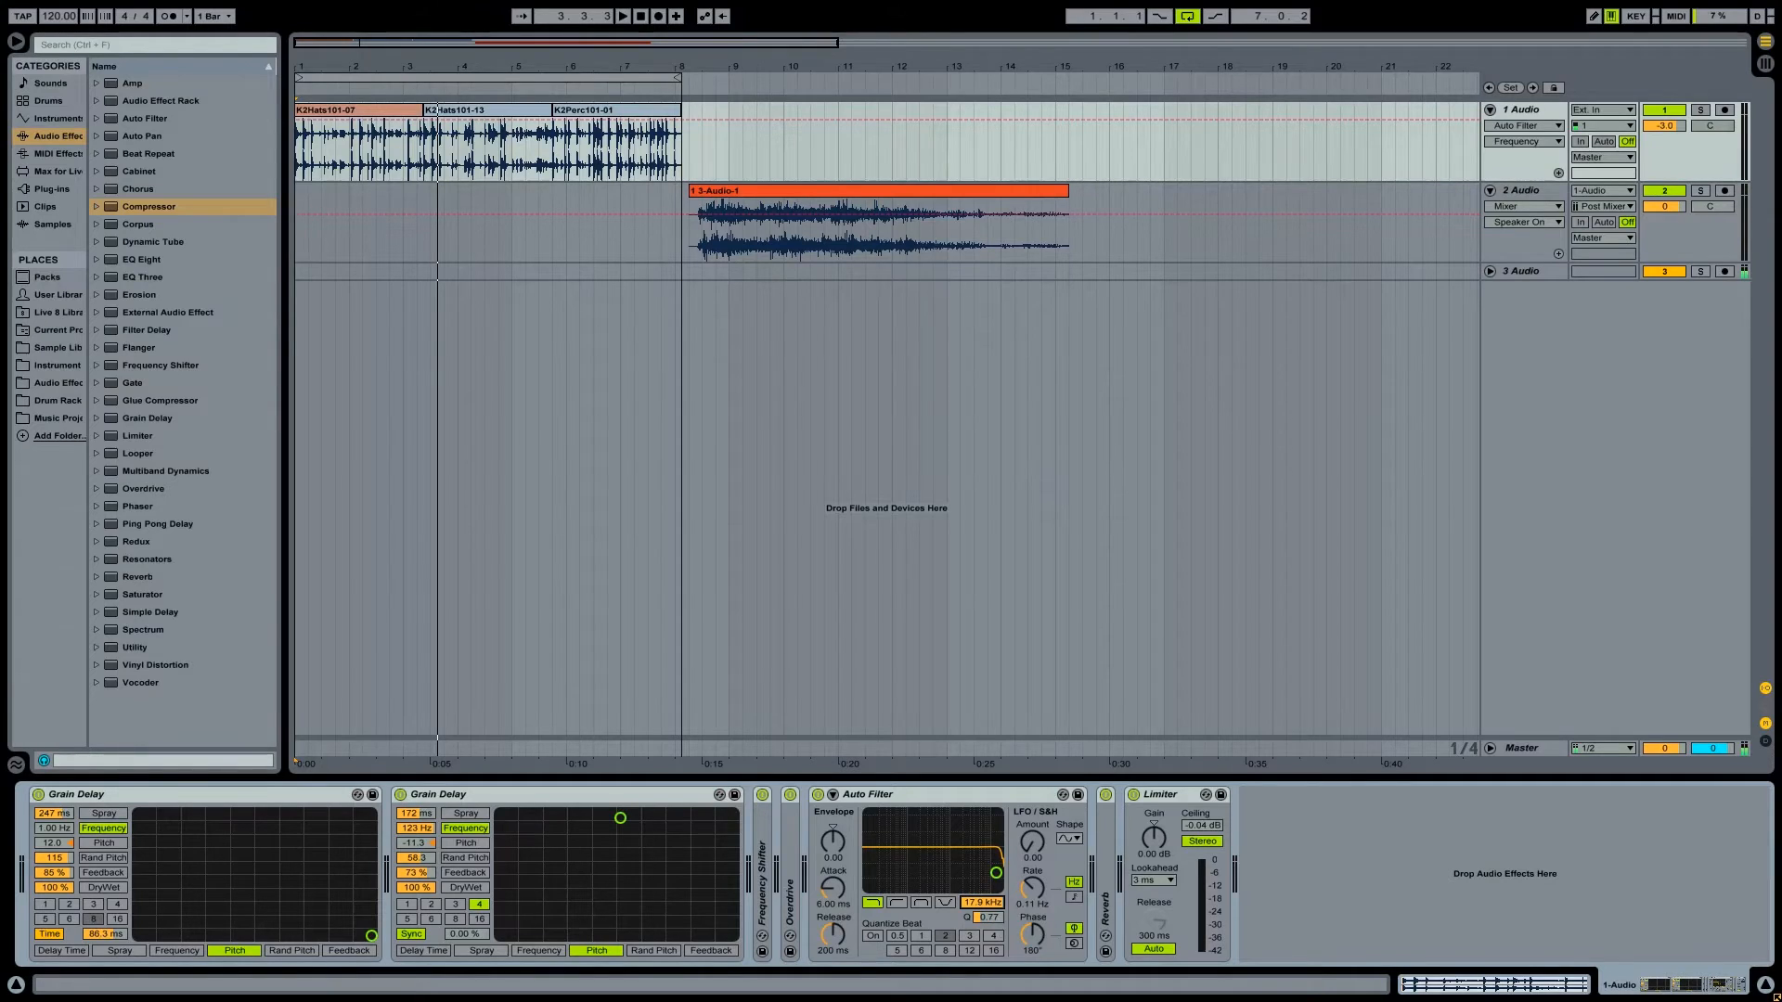
key(space)
drag(982, 902, 982, 982)
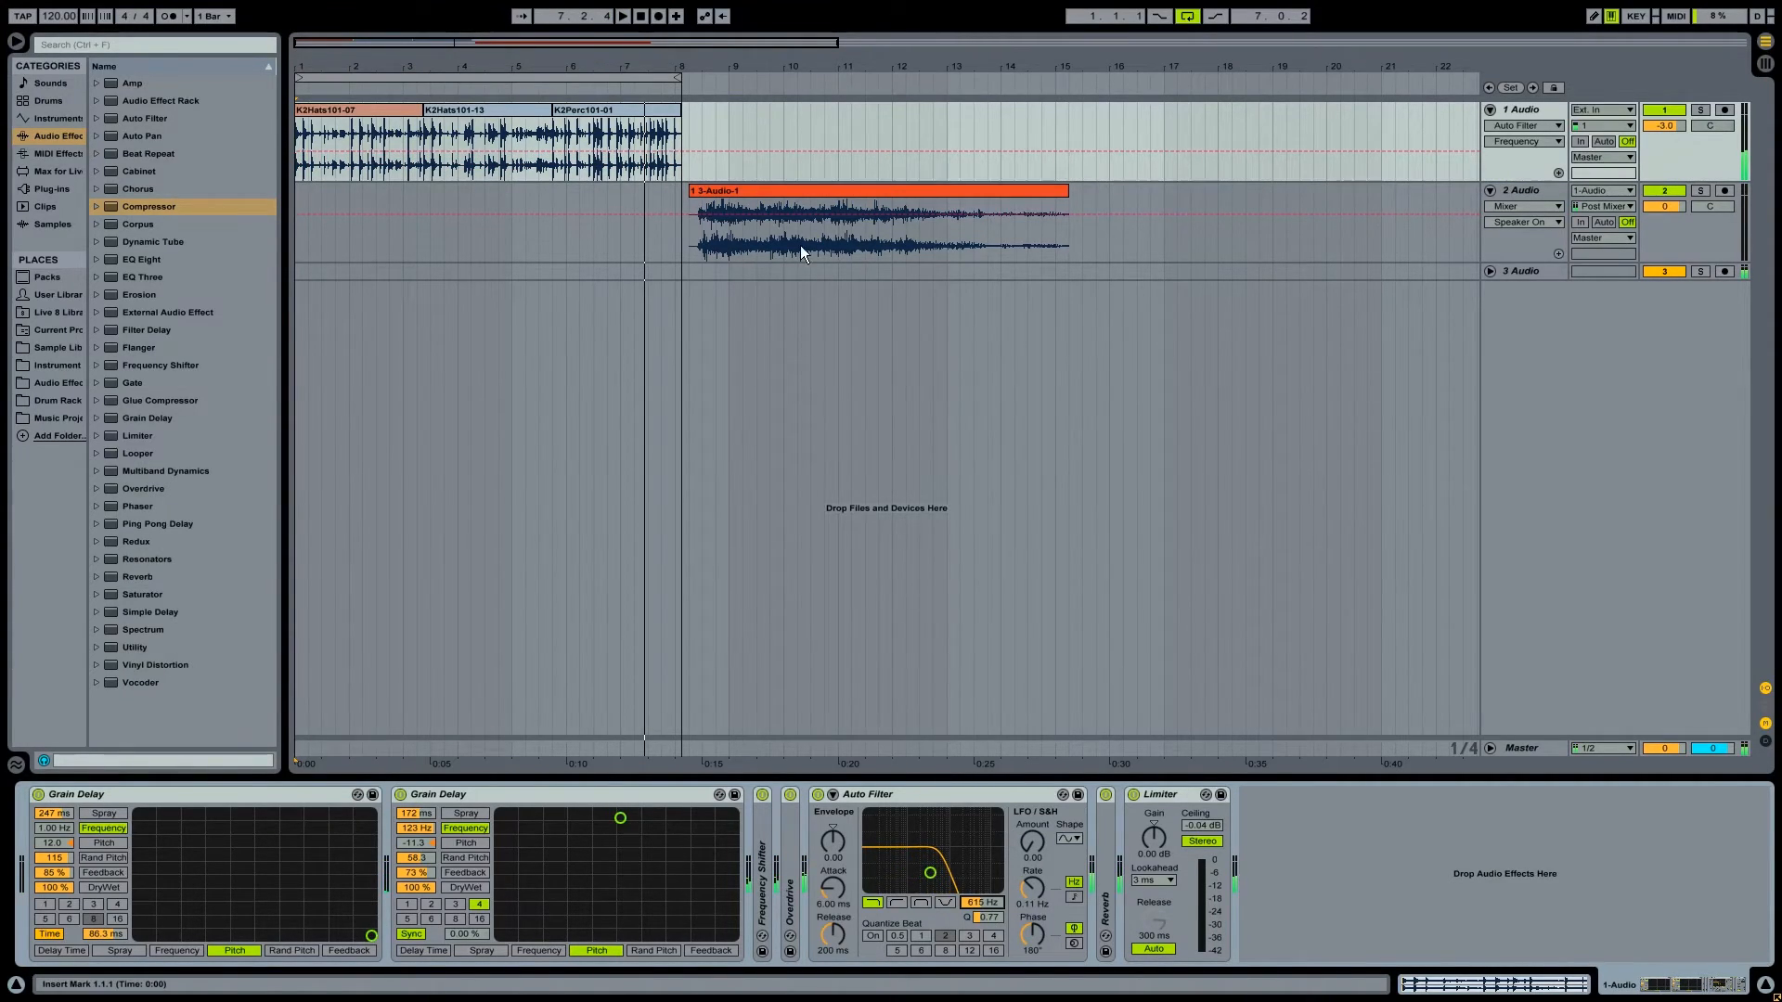
Play the recorded clip on the second audio track.
click(784, 204)
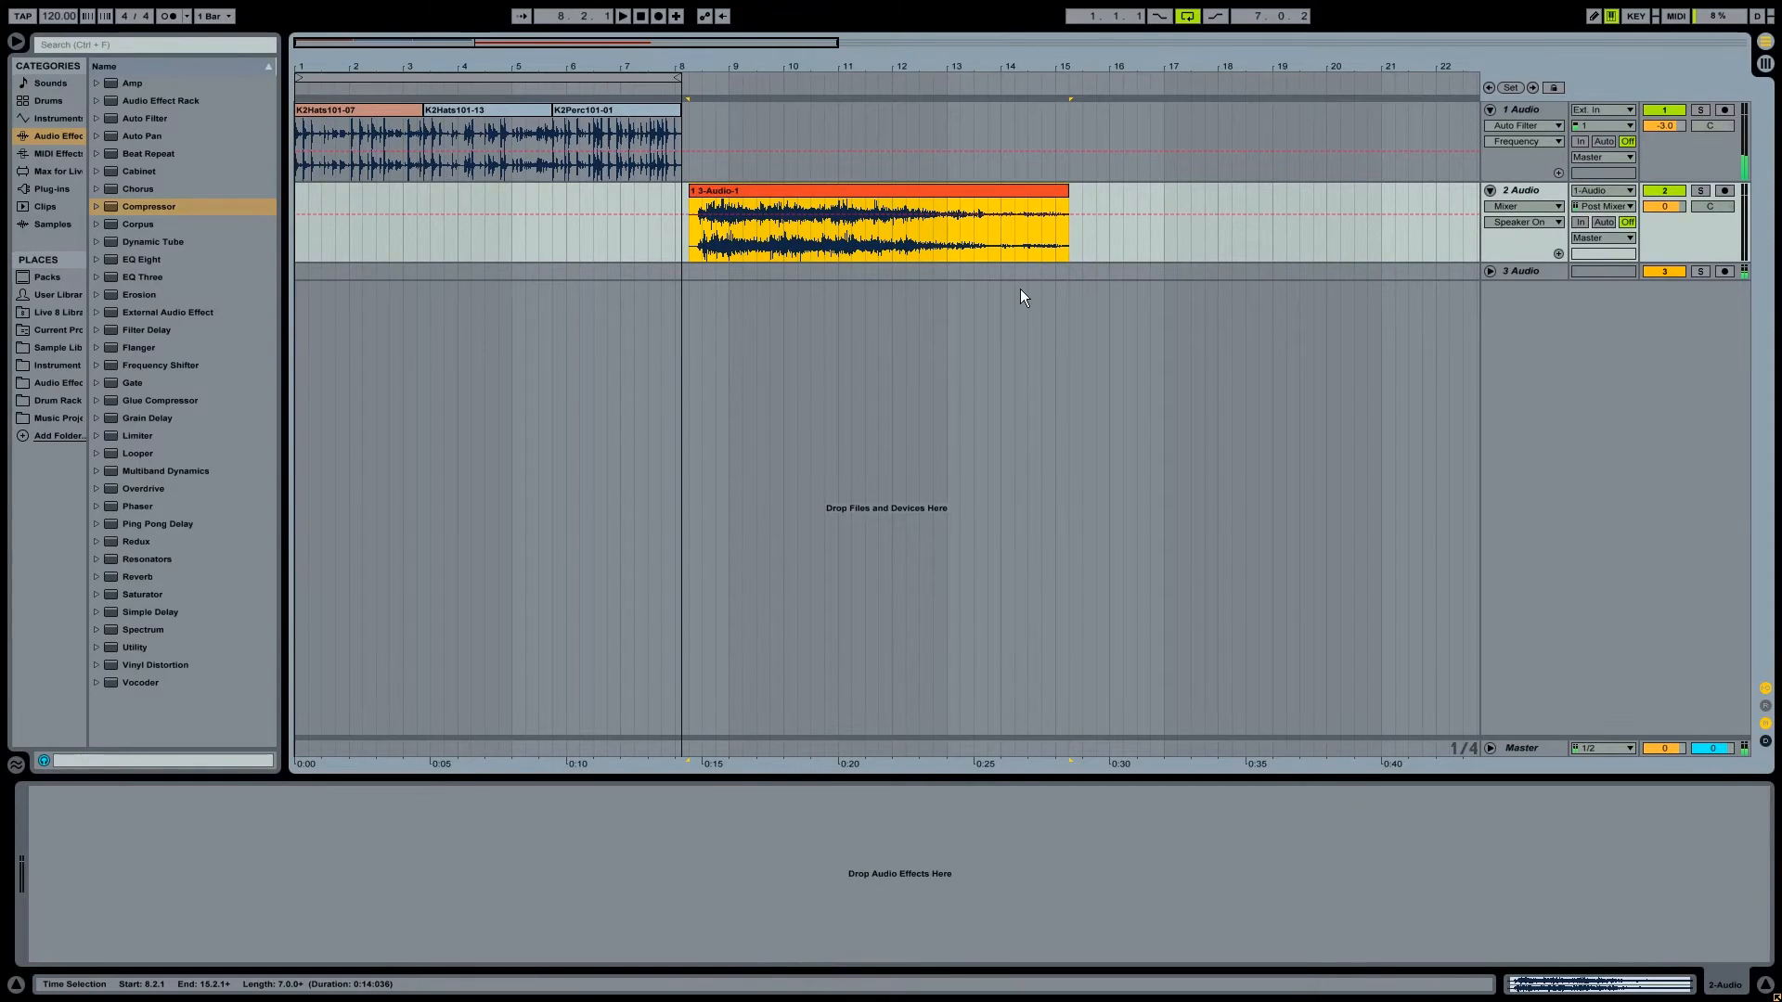
key(space)
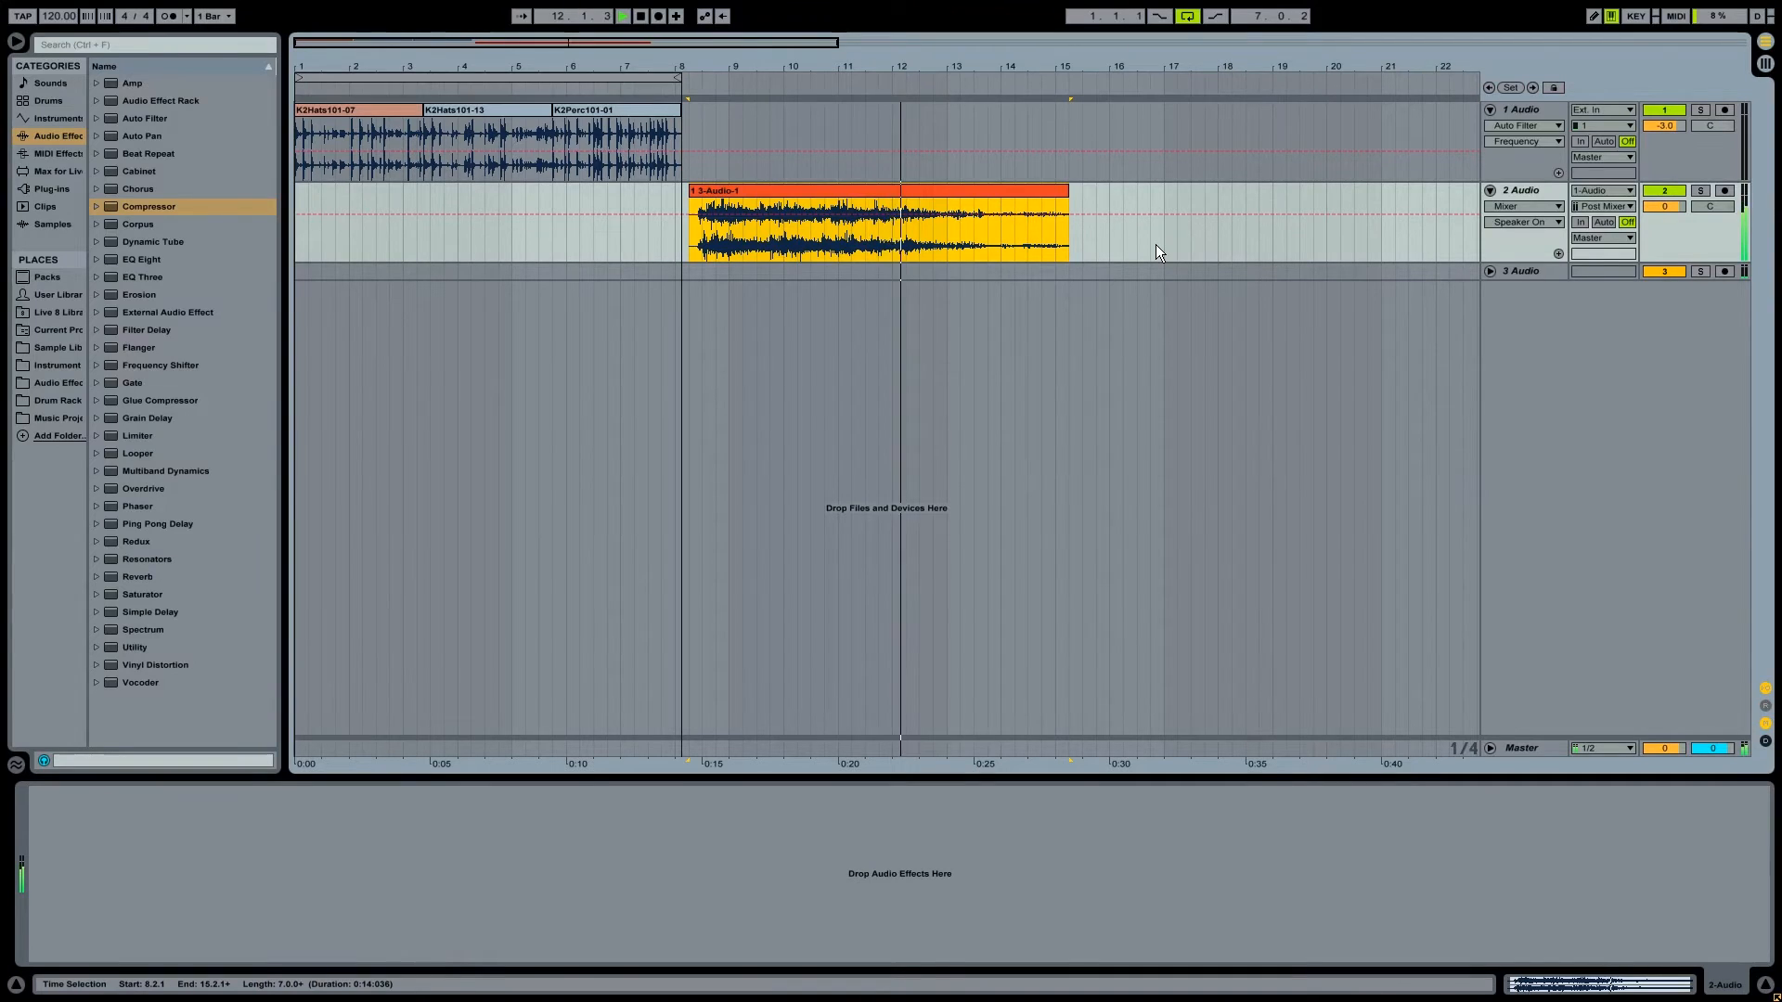
Raise the first track's Auto Filter cutoff to 19.9 kHz, play the drum loop and sweep the cutoff down and back up.
click(1528, 113)
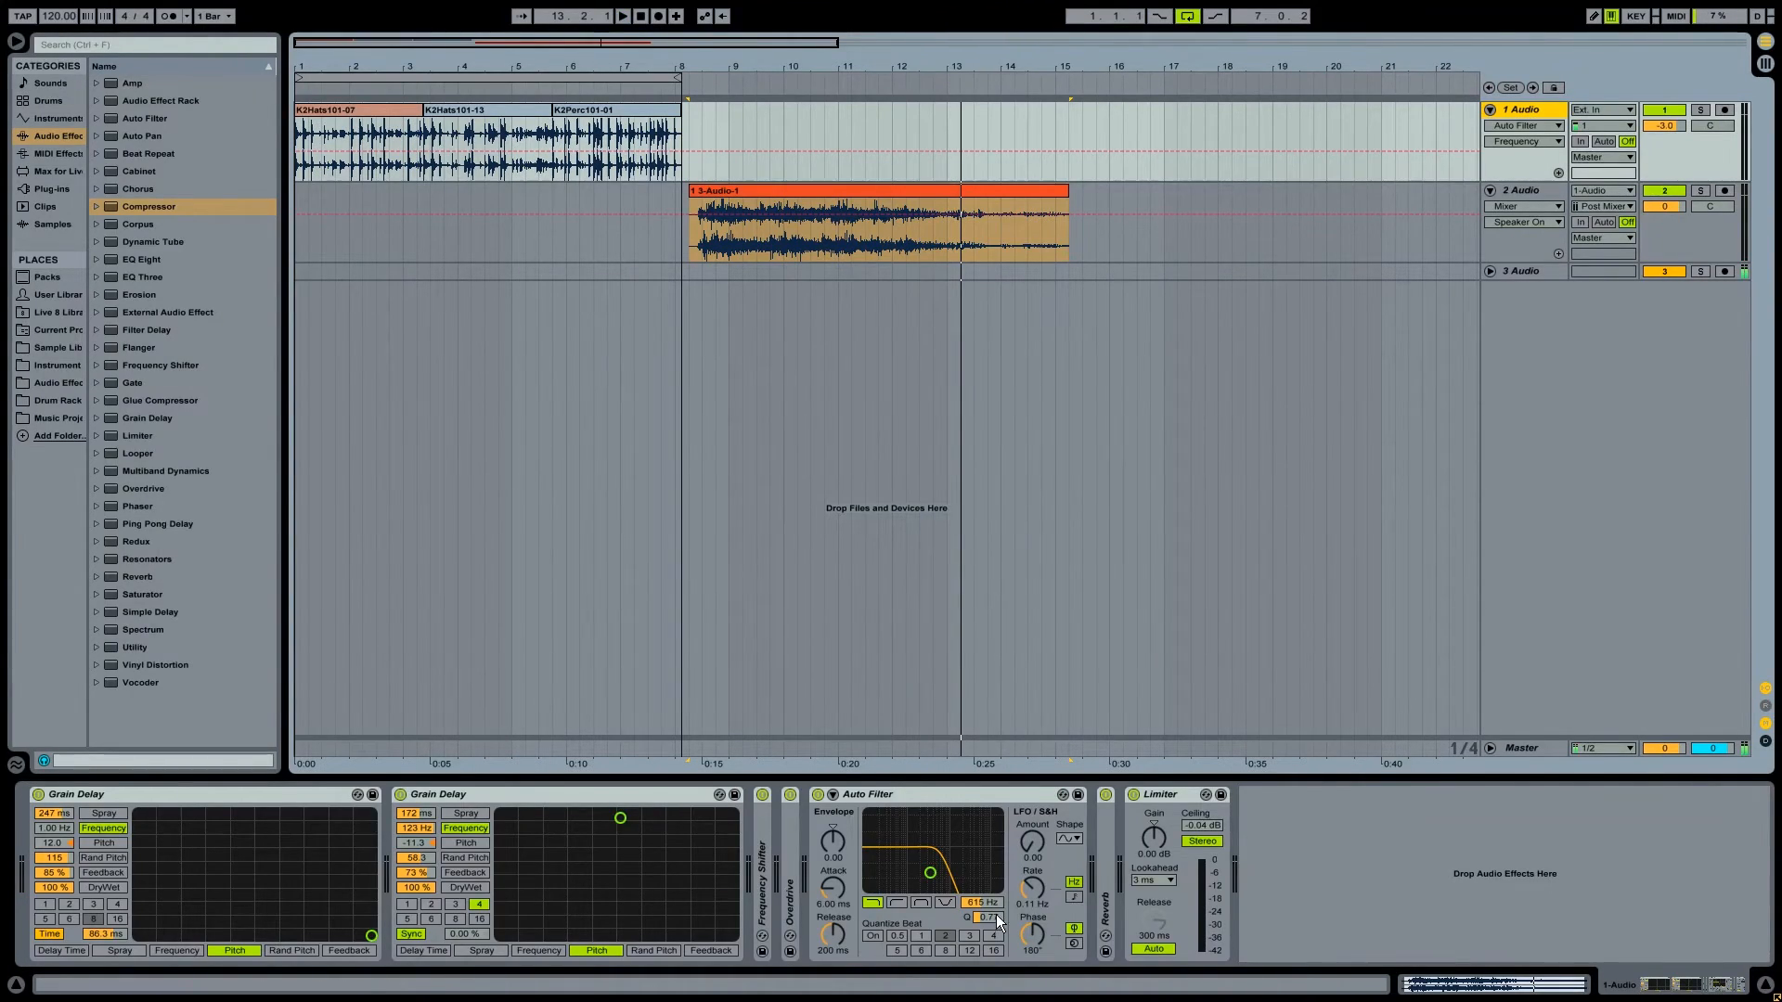
drag(984, 903, 984, 798)
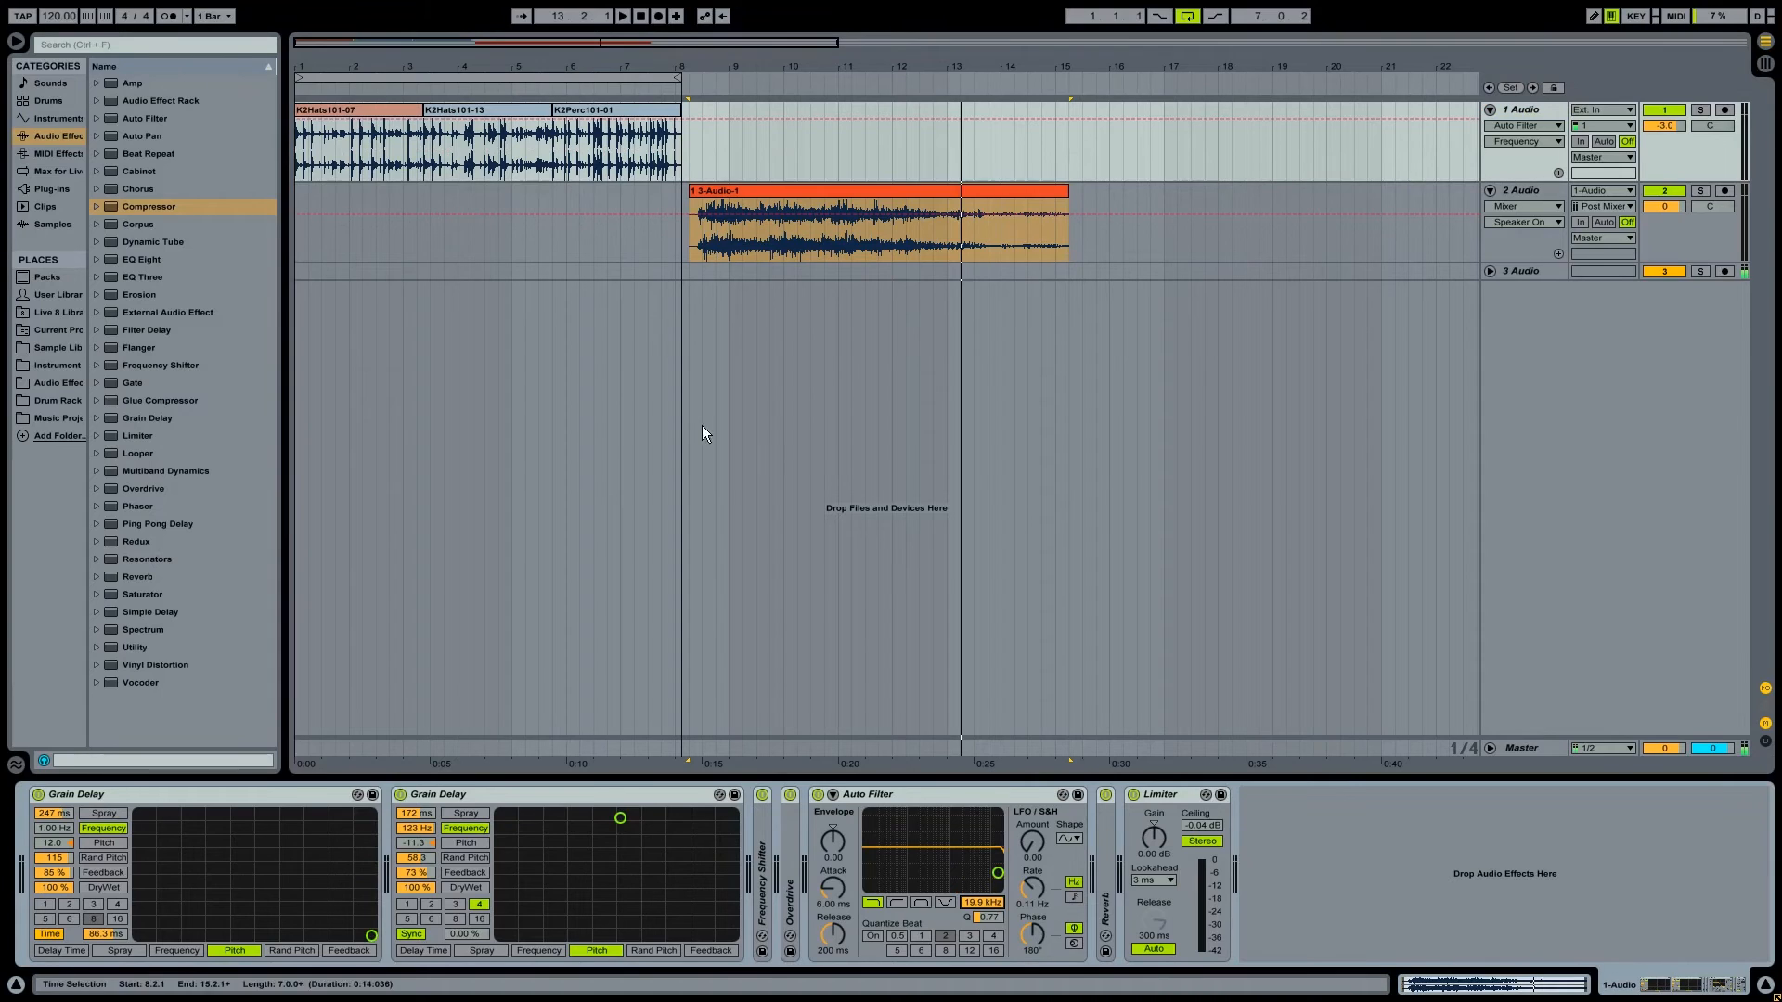
click(423, 148)
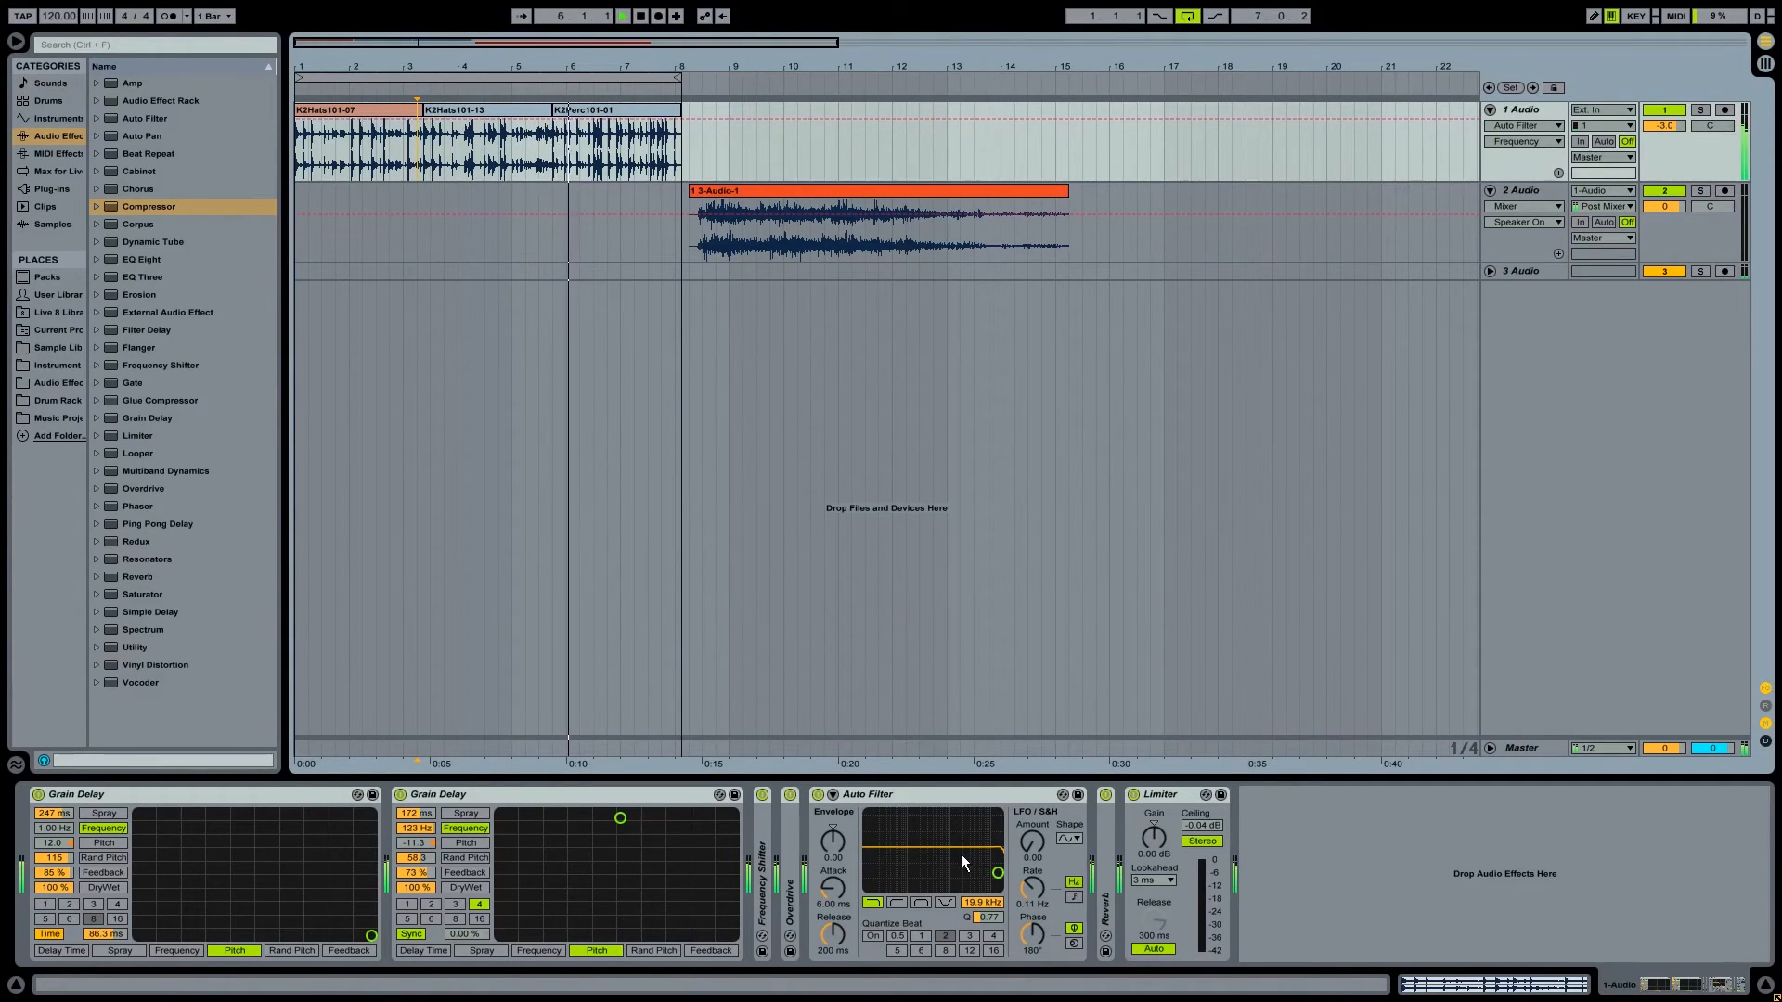
drag(982, 902, 981, 976)
mouse_move(982, 902)
mouse_down()
mouse_move(982, 867)
mouse_move(999, 910)
mouse_up()
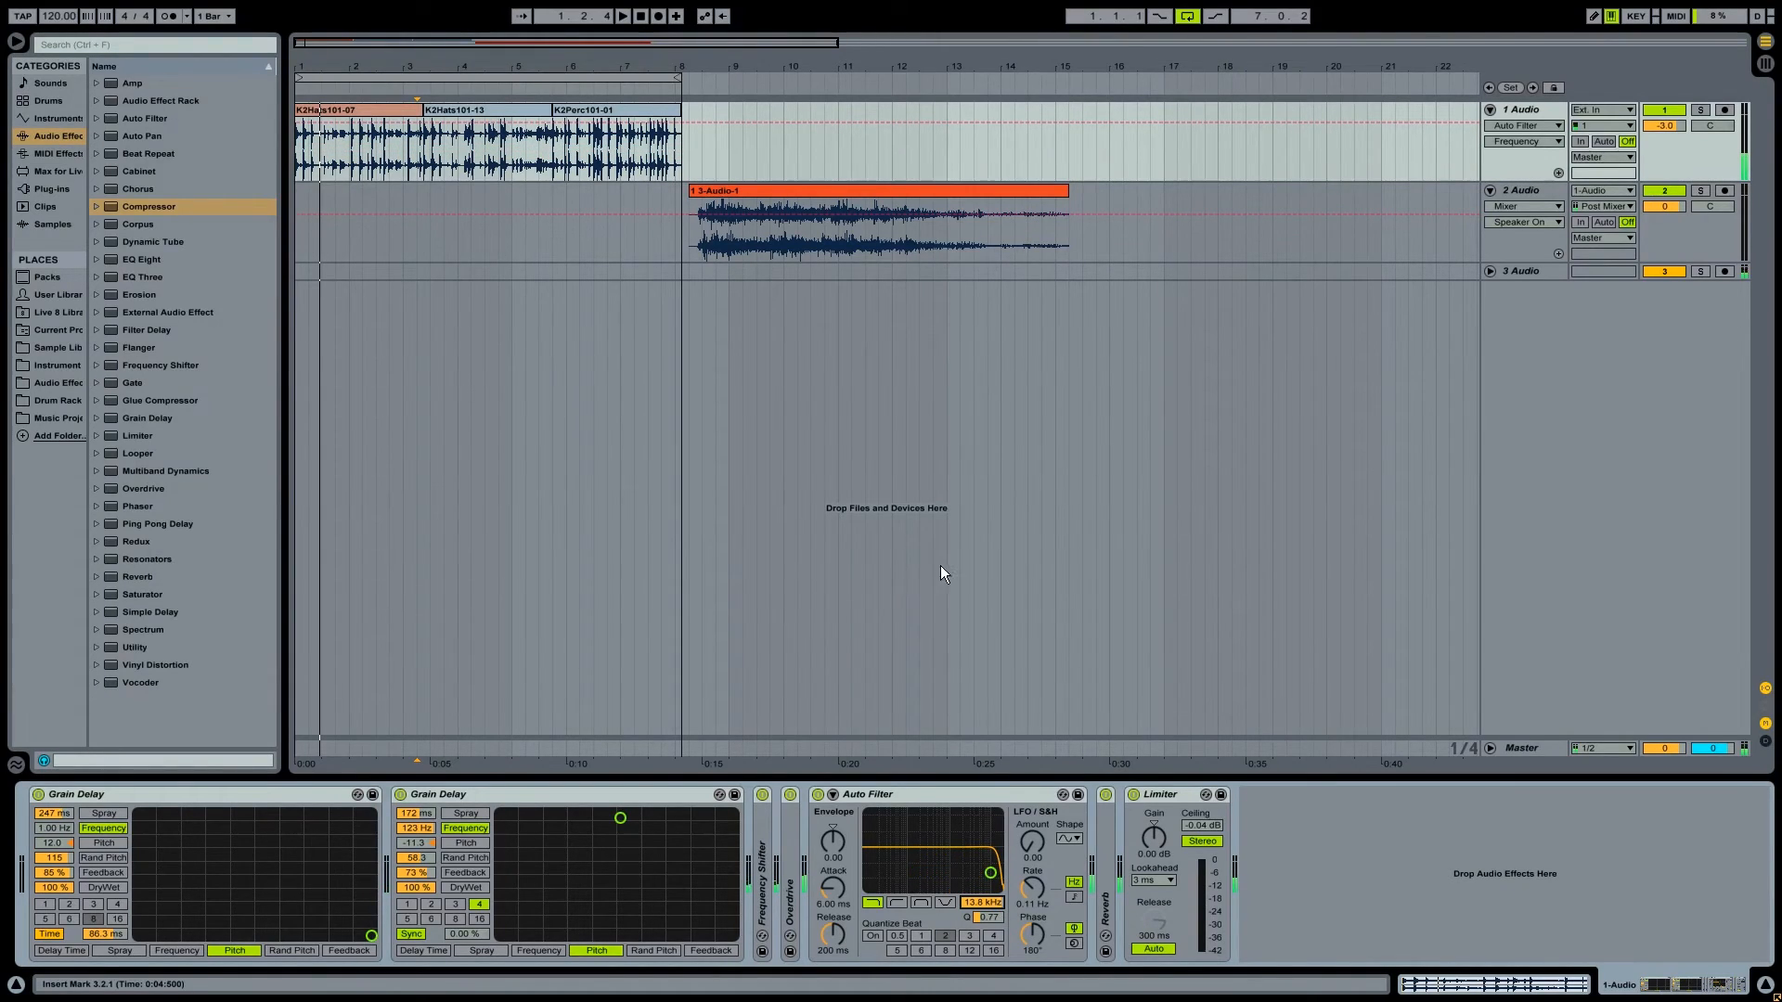